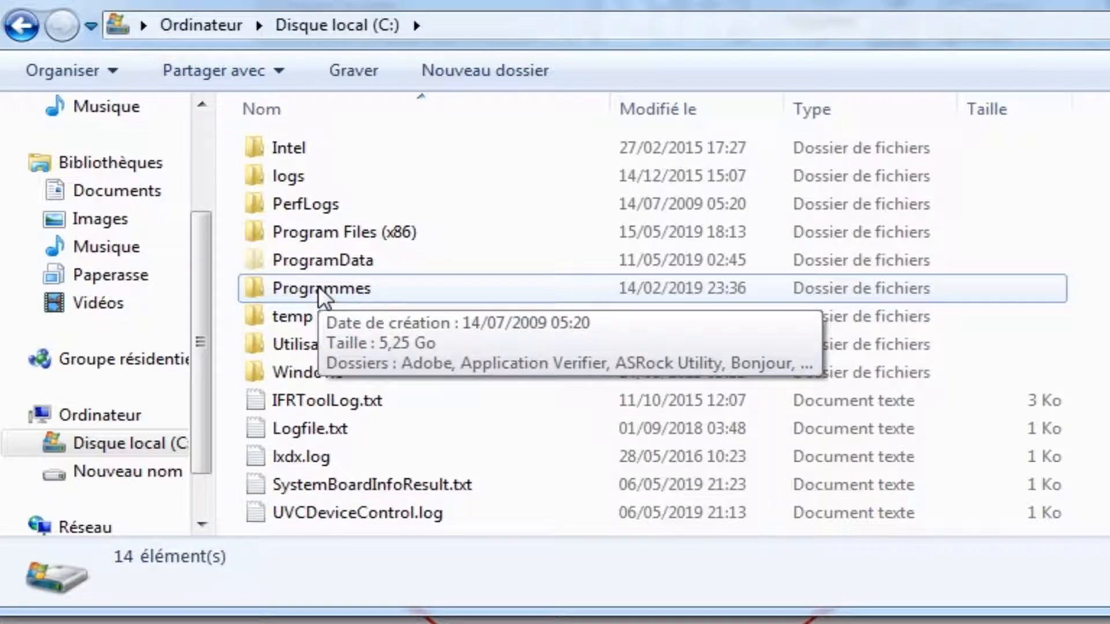
# Step: Switch to Windows Explorer and open the ZeroBraneStudio folder inside Programmes on the C: drive
pyautogui.moveTo(415, 239)
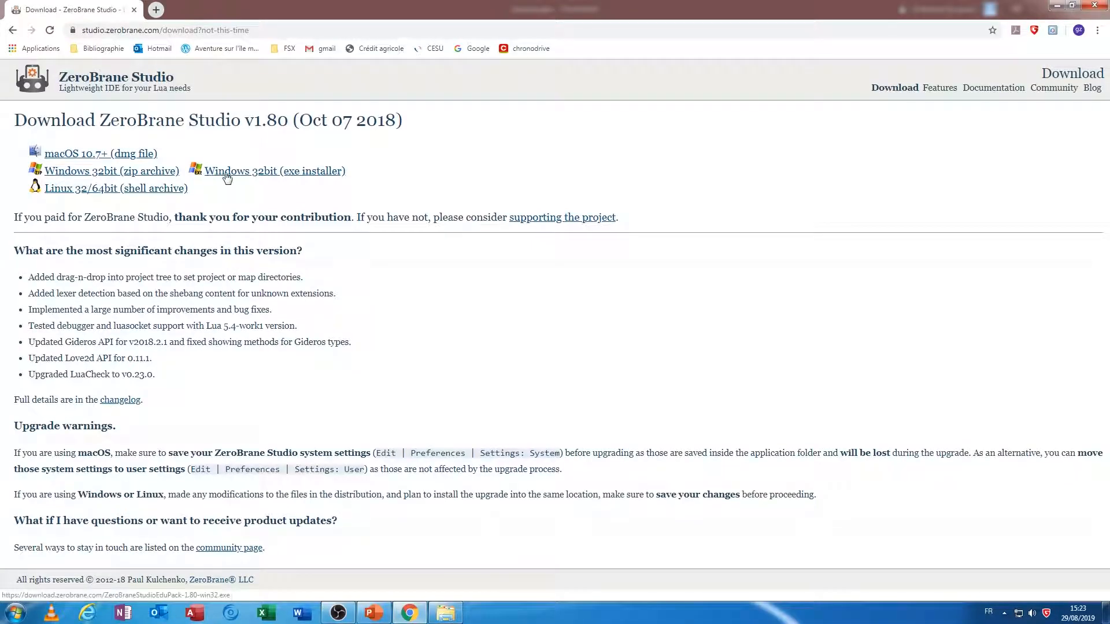
pyautogui.click(443, 617)
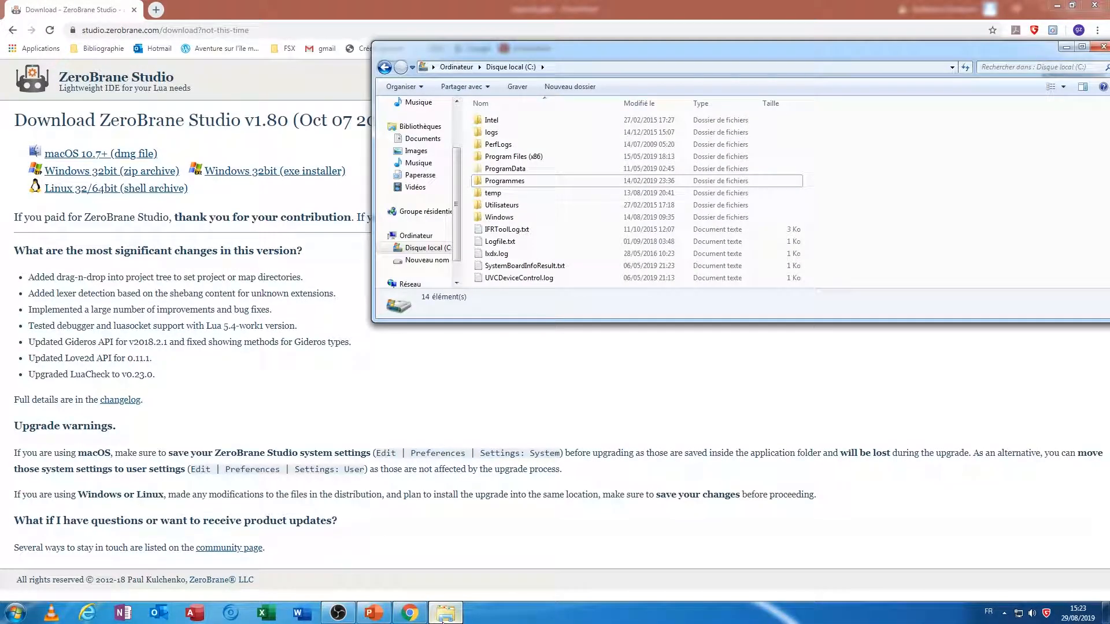
pyautogui.doubleClick(513, 183)
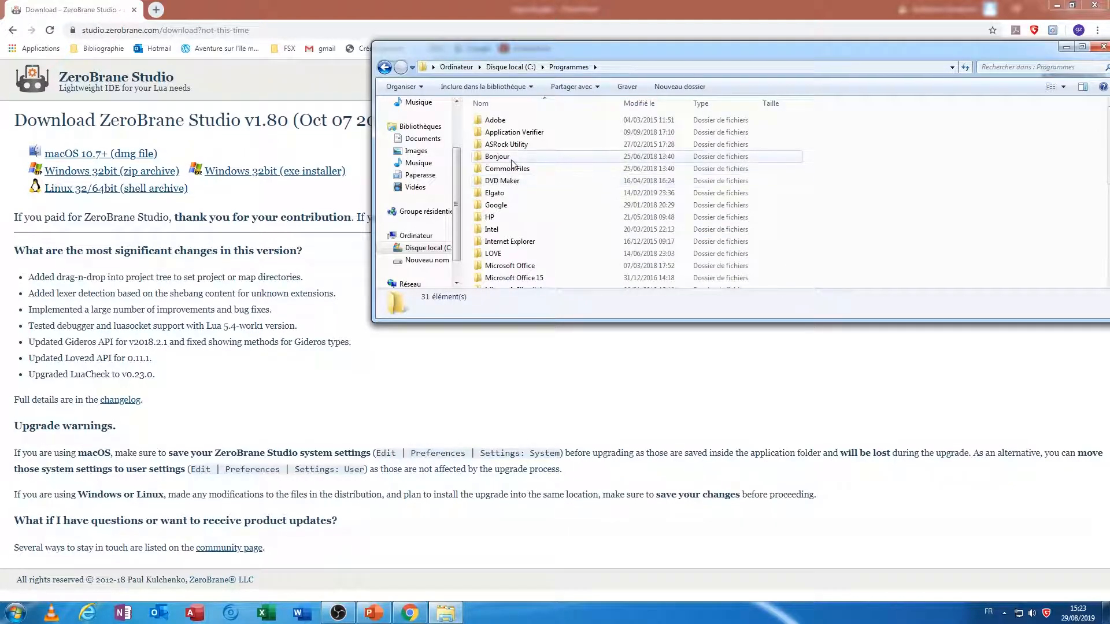
pyautogui.scroll(-6, 514, 174)
pyautogui.doubleClick(509, 281)
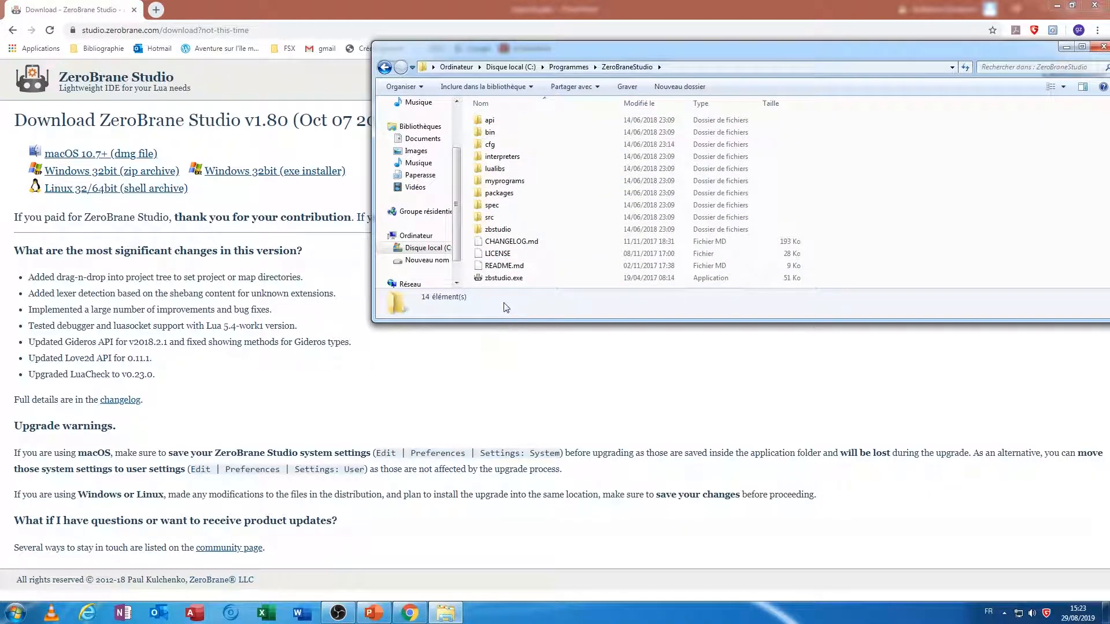
# Step: Run zbstudio.exe from the ZeroBraneStudio folder as administrator
pyautogui.click(505, 280)
pyautogui.rightClick(506, 283)
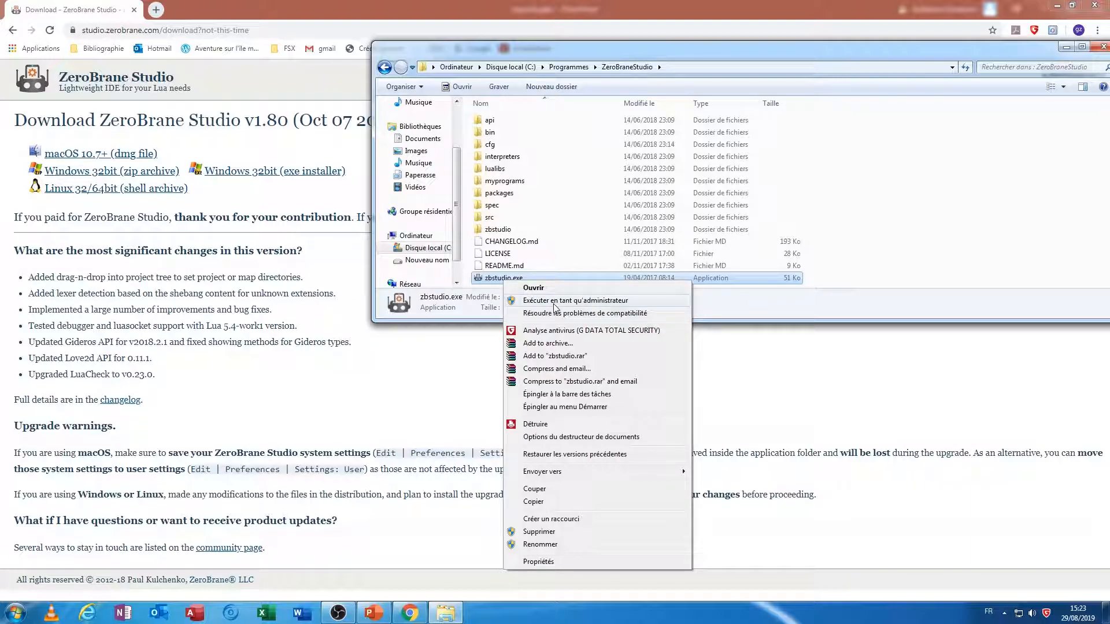
pyautogui.click(489, 281)
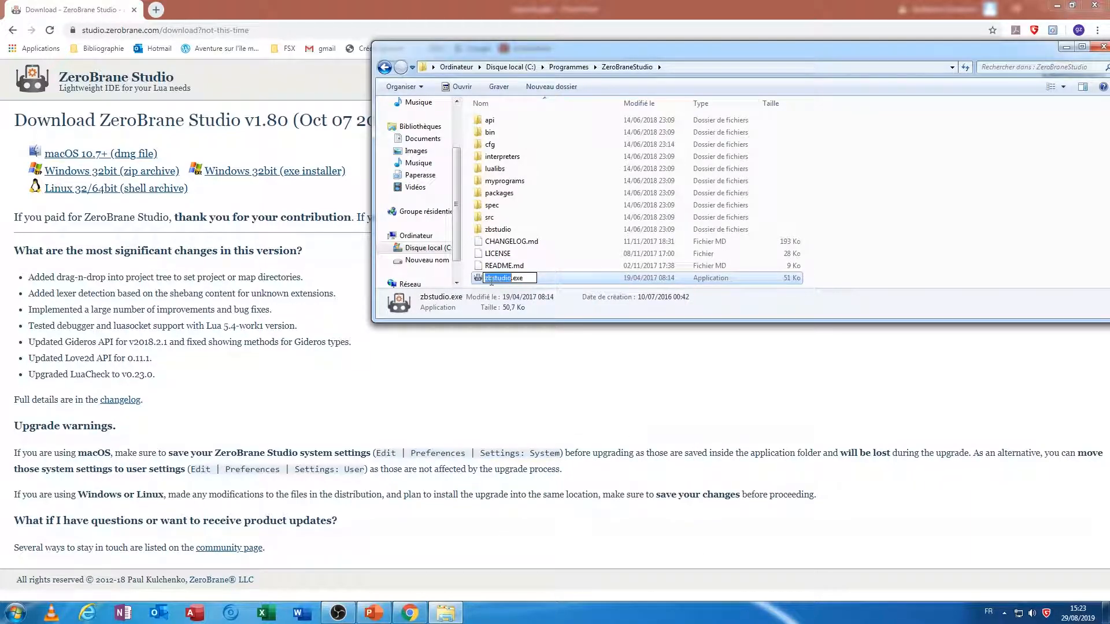
pyautogui.press('Escape')
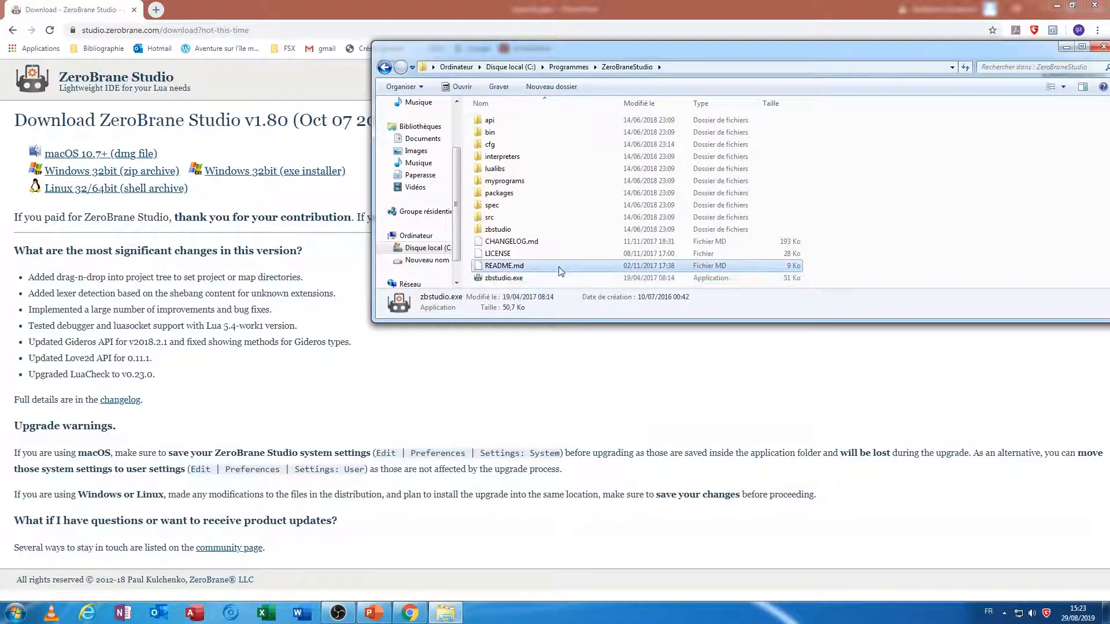
pyautogui.rightClick(517, 282)
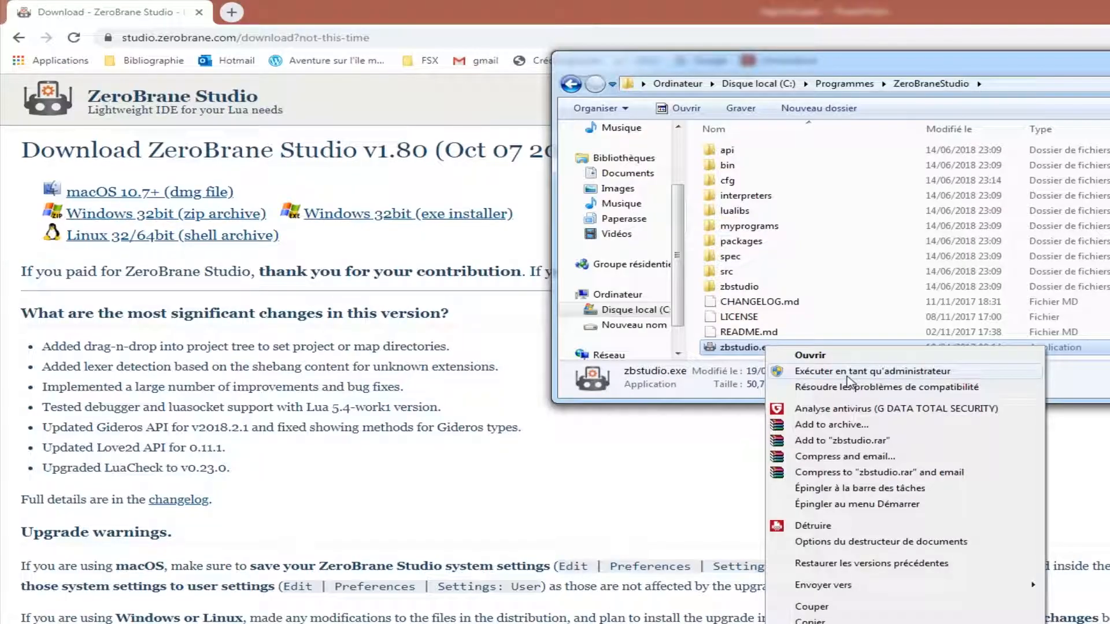
pyautogui.click(571, 299)
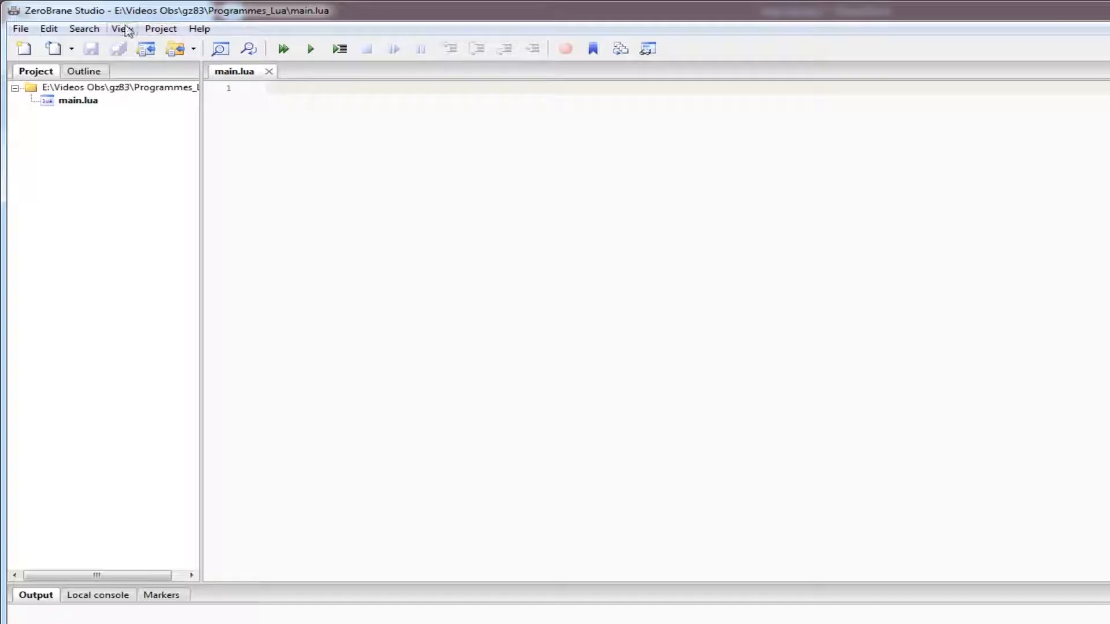
# Step: Open the system-level preferences file (Settings: System) in ZeroBrane Studio
pyautogui.click(49, 29)
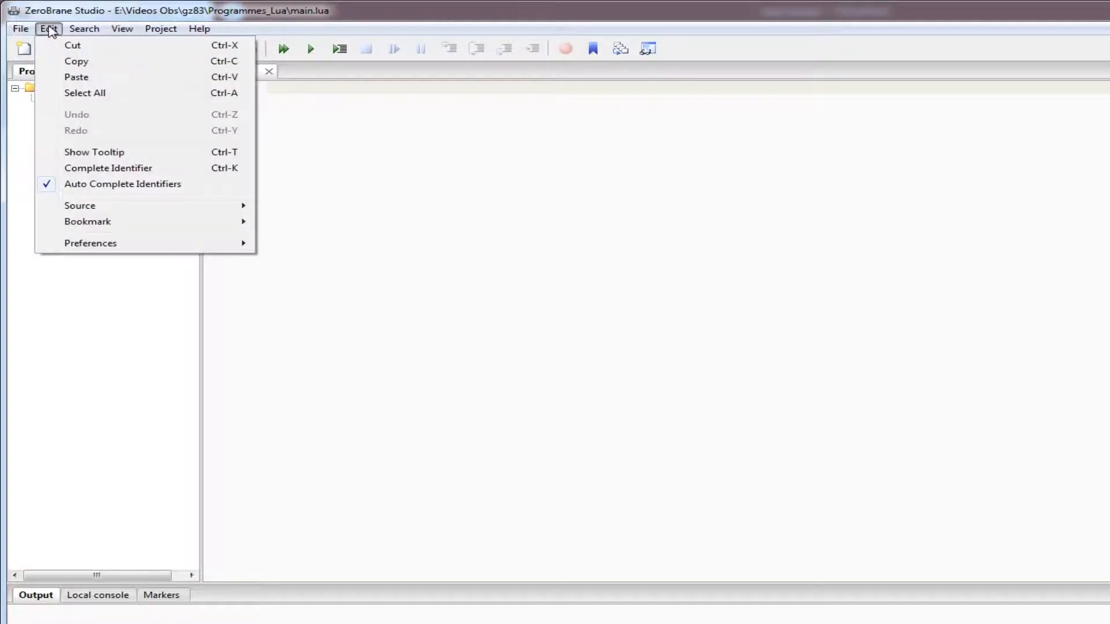
pyautogui.moveTo(135, 253)
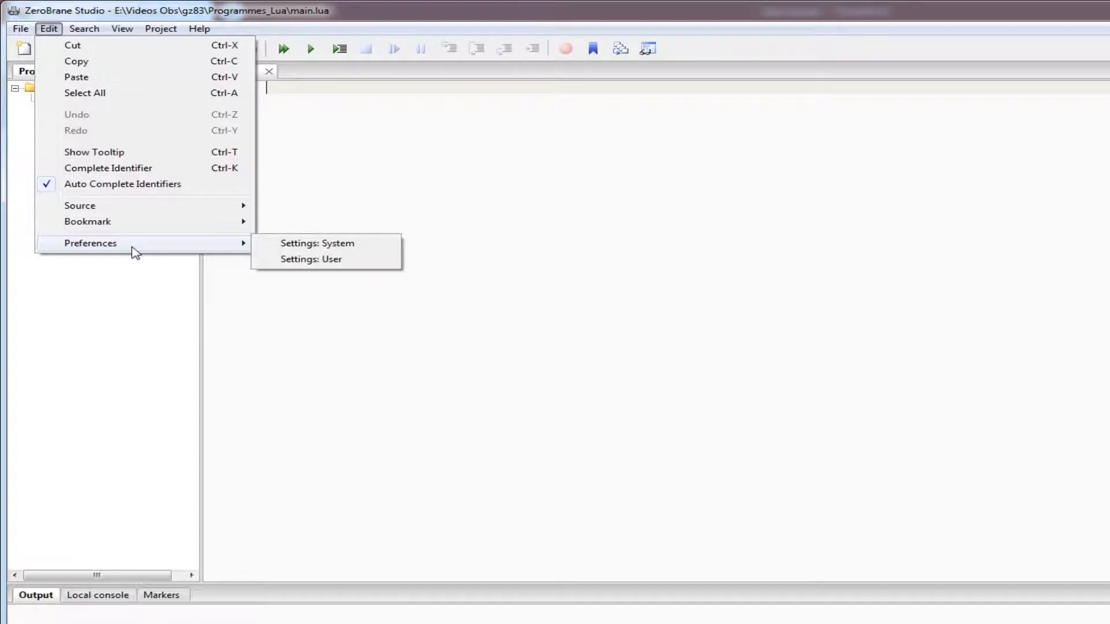
pyautogui.click(315, 246)
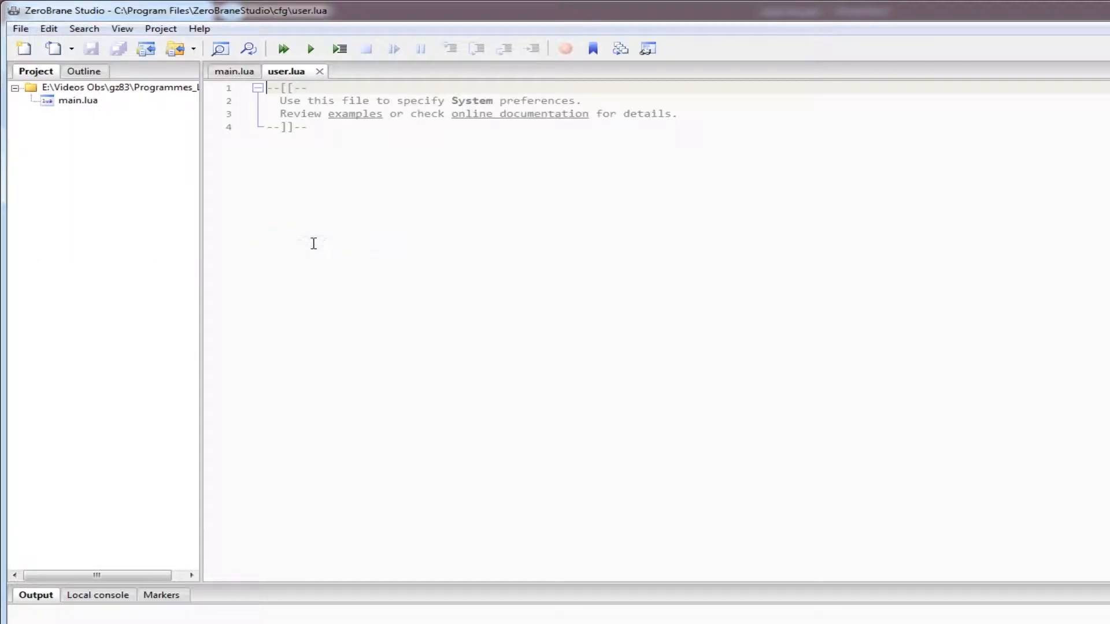
# Step: Add the line language = "fr" below the comment block in user.lua, leaving one blank line between, and save the file
pyautogui.click(354, 130)
pyautogui.press('Return')
pyautogui.press('Return')
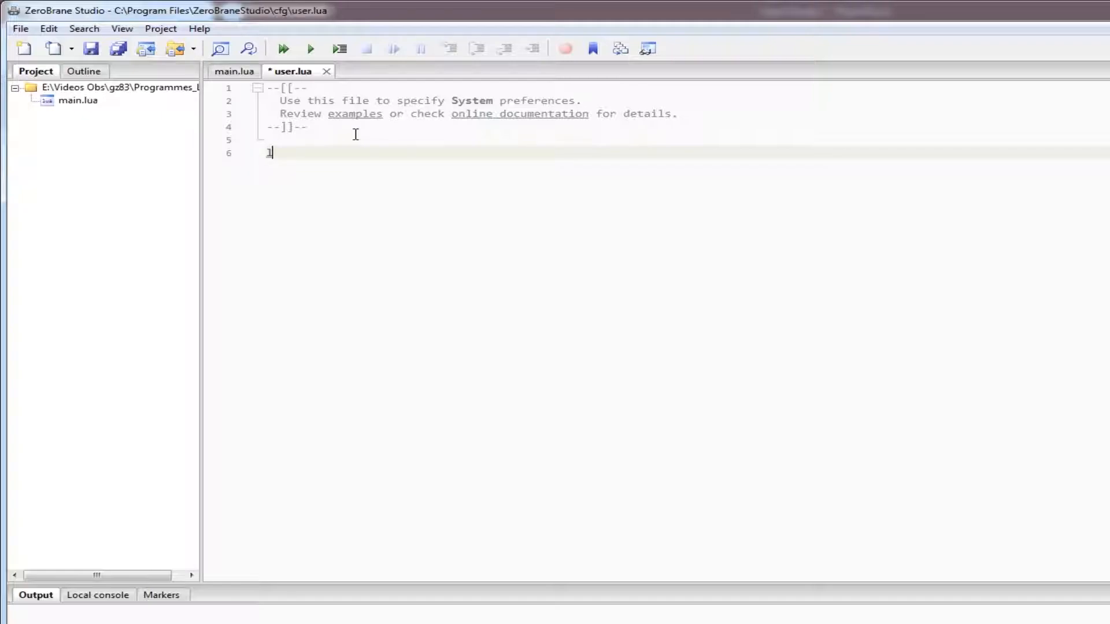
pyautogui.write('language = "fr"')
pyautogui.click(90, 50)
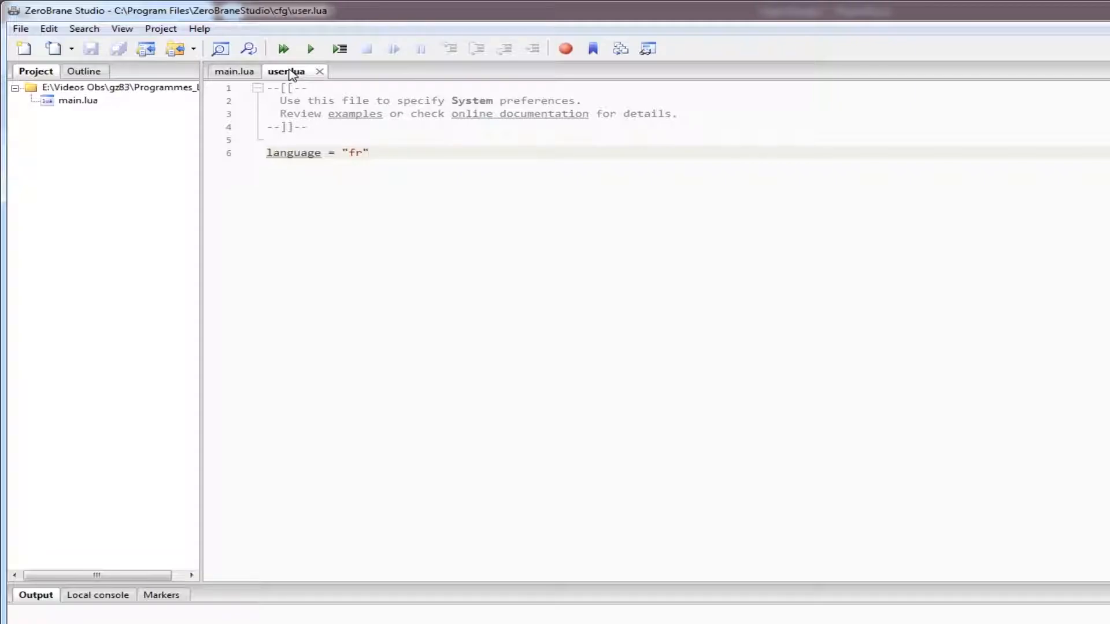
# Step: Add the line editor.saveallonrun = true below the language setting in user.lua
pyautogui.press('Return')
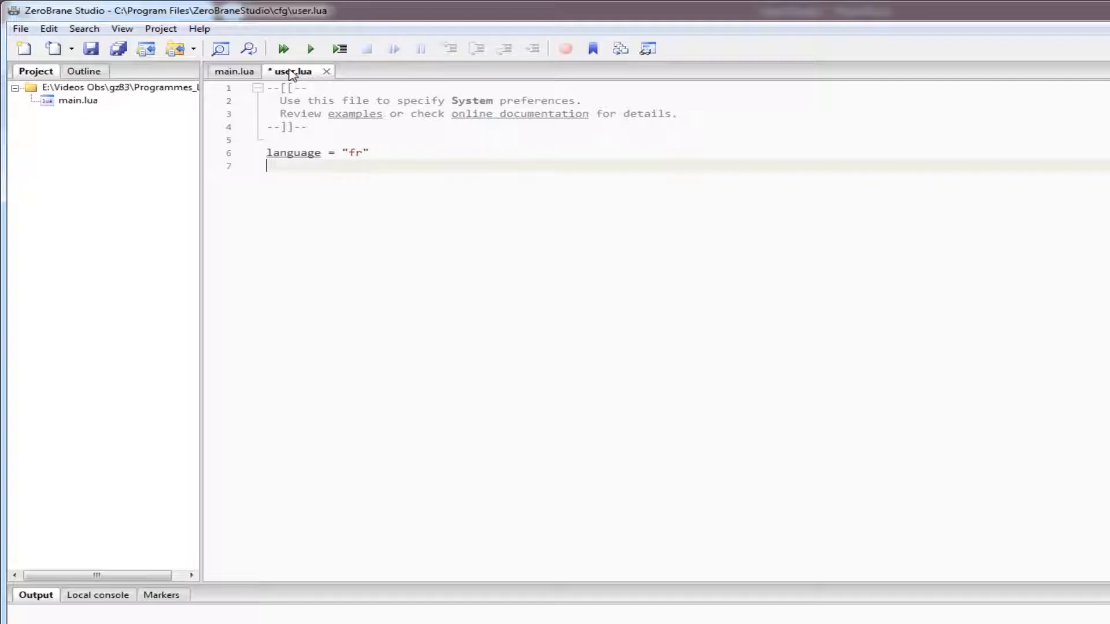
pyautogui.write('editor.saveallonrun')
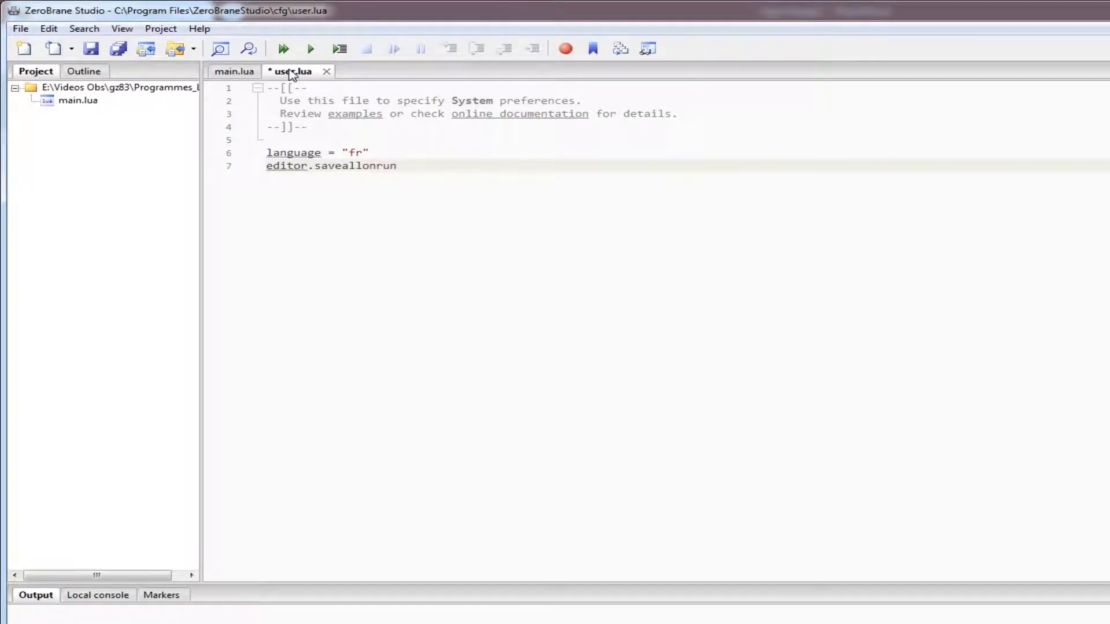
pyautogui.write(' = true')
# Step: Enter the sample text dsffgdfghs in main.lua, return to the saveallonrun line in user.lua, and save all open files
pyautogui.click(228, 74)
pyautogui.write('dsffgdfghs')
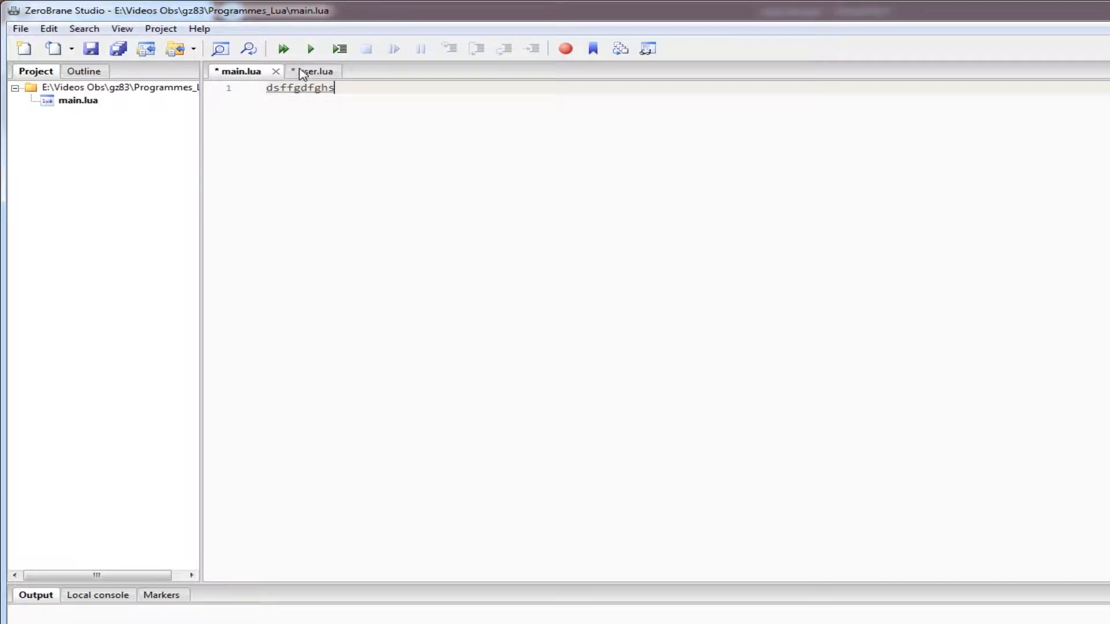
pyautogui.click(308, 72)
pyautogui.moveTo(267, 167); pyautogui.dragTo(458, 167)
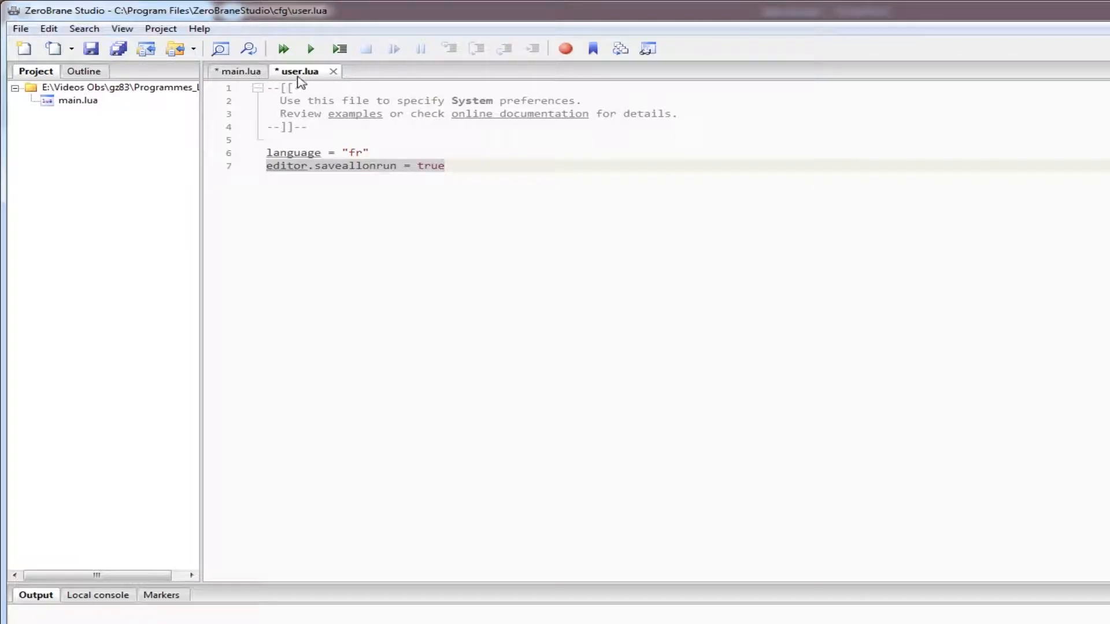
pyautogui.click(488, 169)
pyautogui.moveTo(459, 166); pyautogui.dragTo(424, 166)
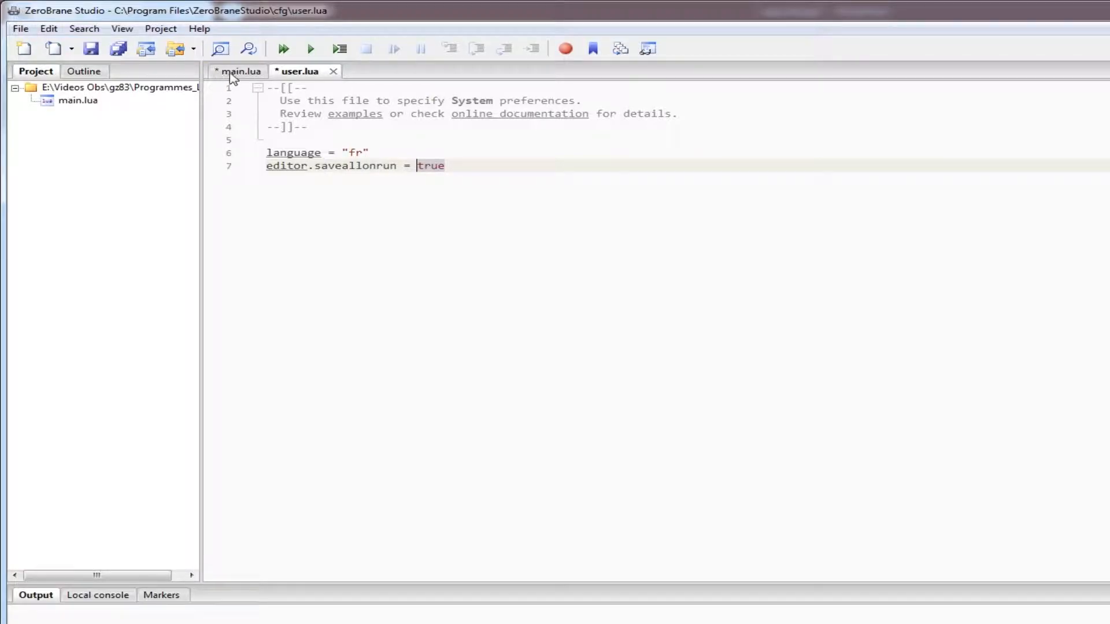
pyautogui.click(234, 73)
pyautogui.click(298, 73)
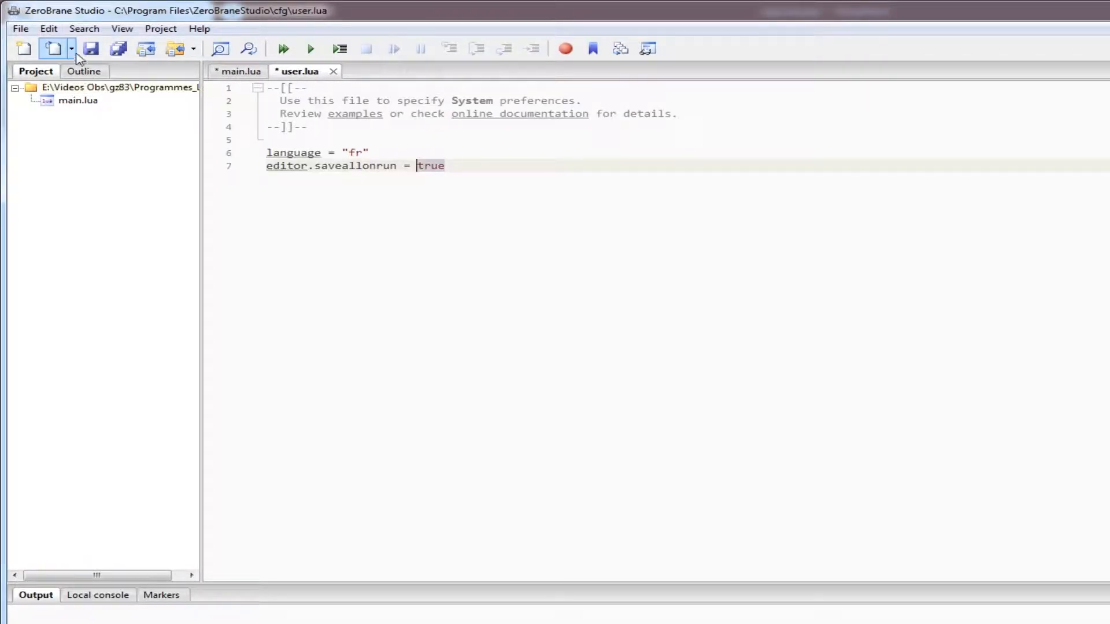
pyautogui.click(496, 168)
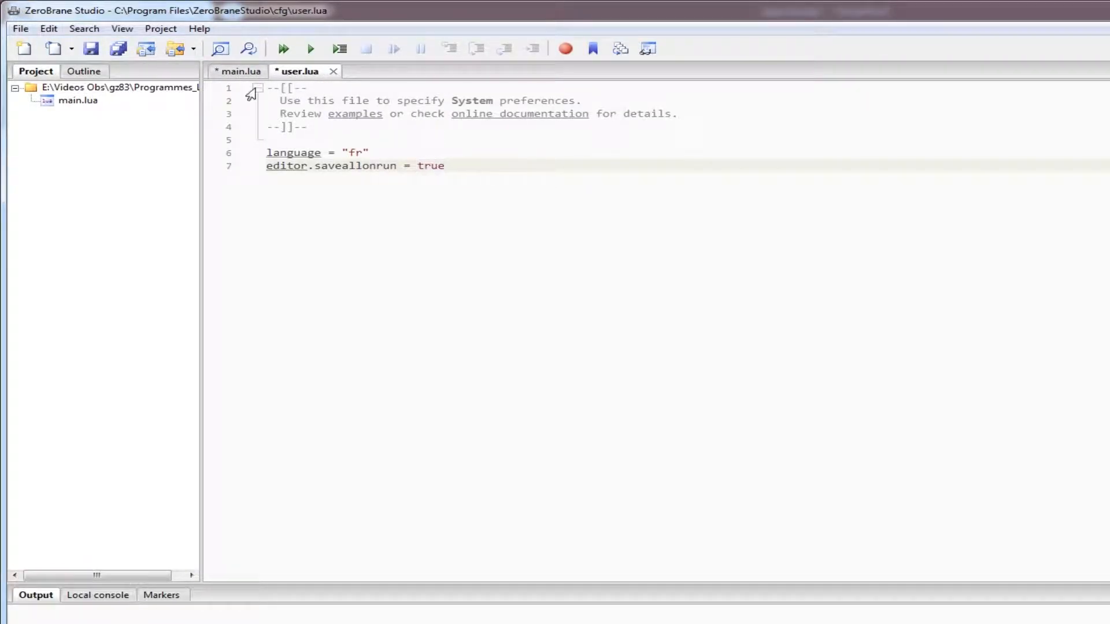
pyautogui.click(118, 51)
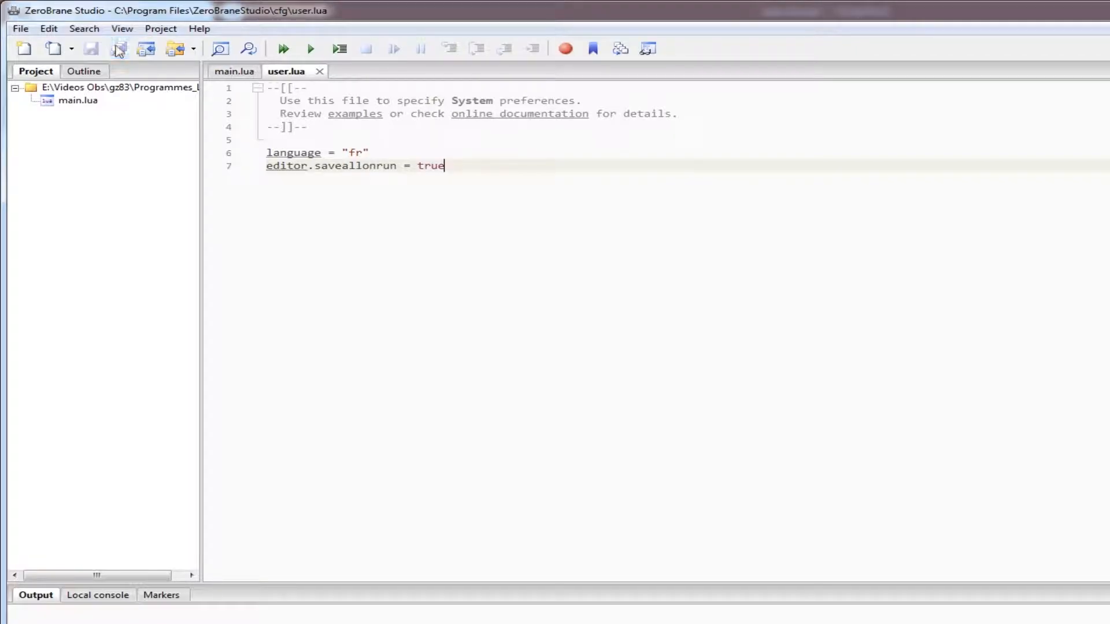
# Step: Delete the sample text from main.lua and save all open files
pyautogui.click(252, 77)
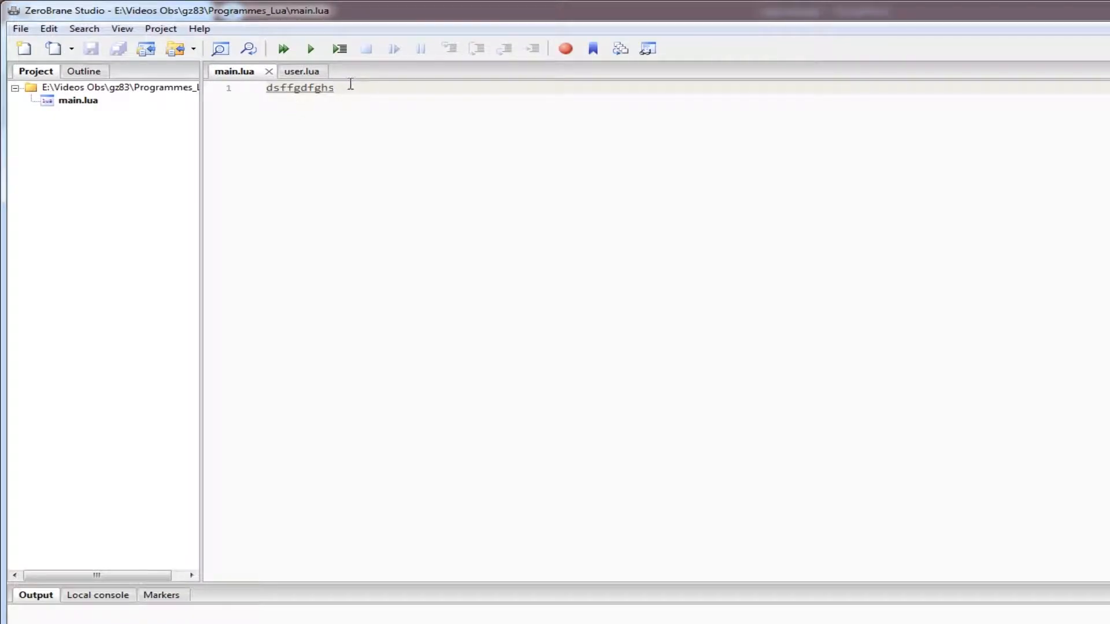
pyautogui.moveTo(351, 88); pyautogui.dragTo(197, 88)
pyautogui.press('Delete')
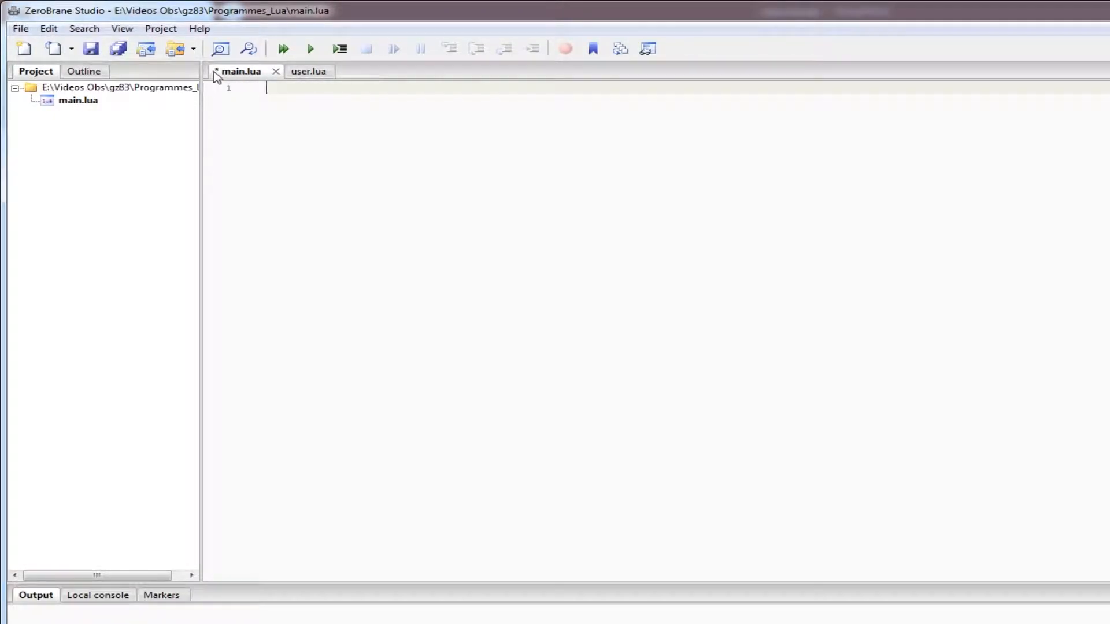
pyautogui.click(118, 49)
# Step: Close user.lua and restart ZeroBrane Studio by launching zbstudio.exe from its folder
pyautogui.click(310, 75)
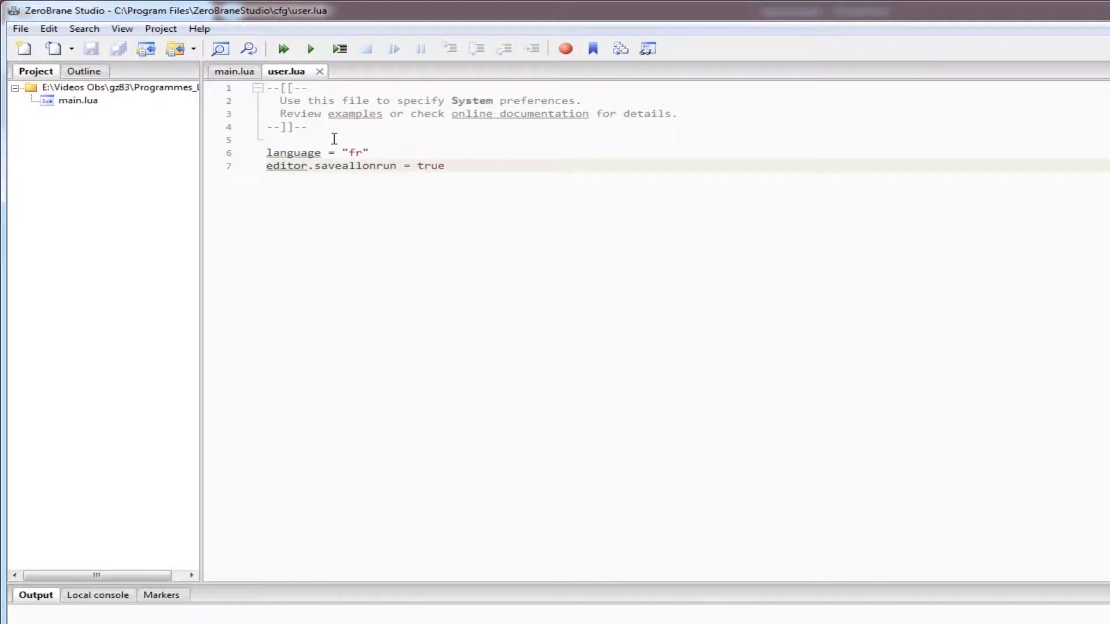
pyautogui.click(319, 72)
pyautogui.click(1094, 7)
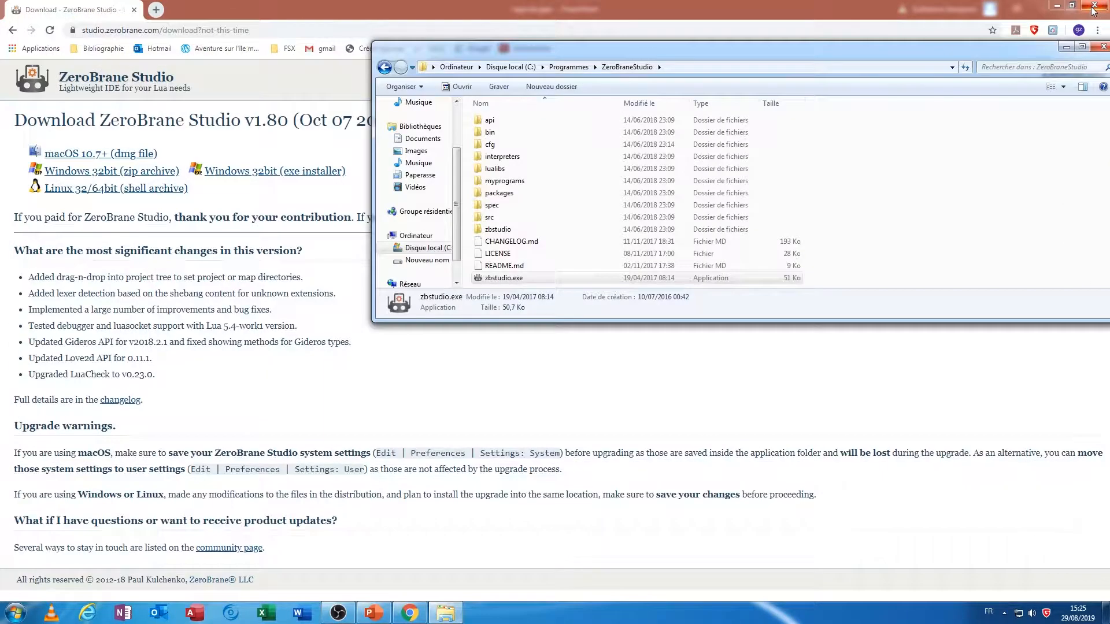
pyautogui.doubleClick(536, 278)
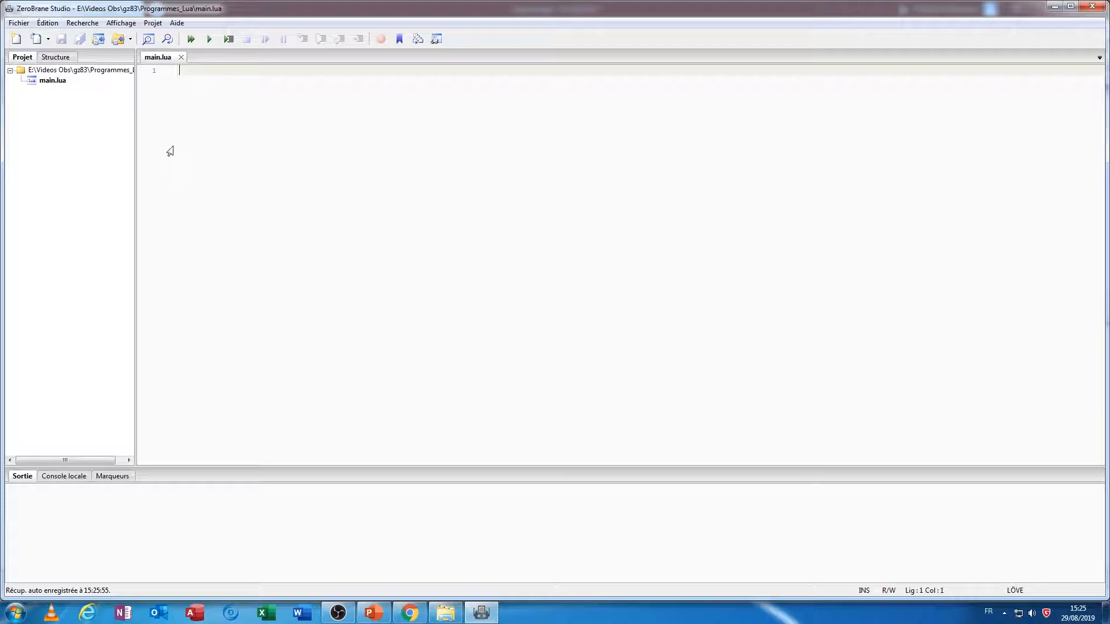
# Step: Open the user-level preferences file (Paramètres : Utilisateur) and place the cursor after its comment block
pyautogui.click(49, 25)
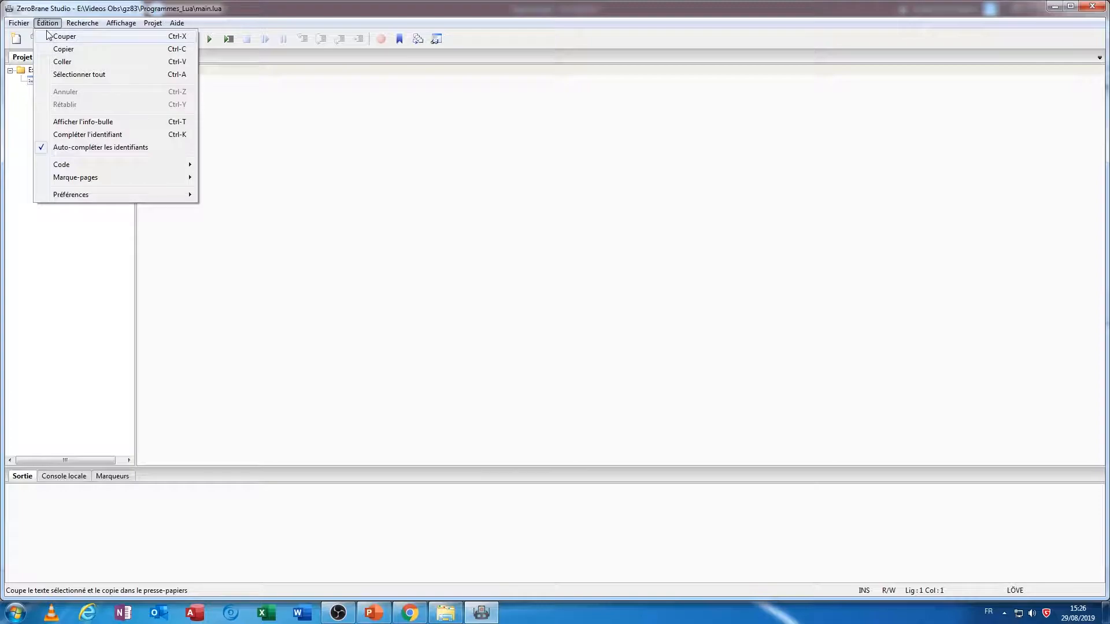
pyautogui.moveTo(111, 195)
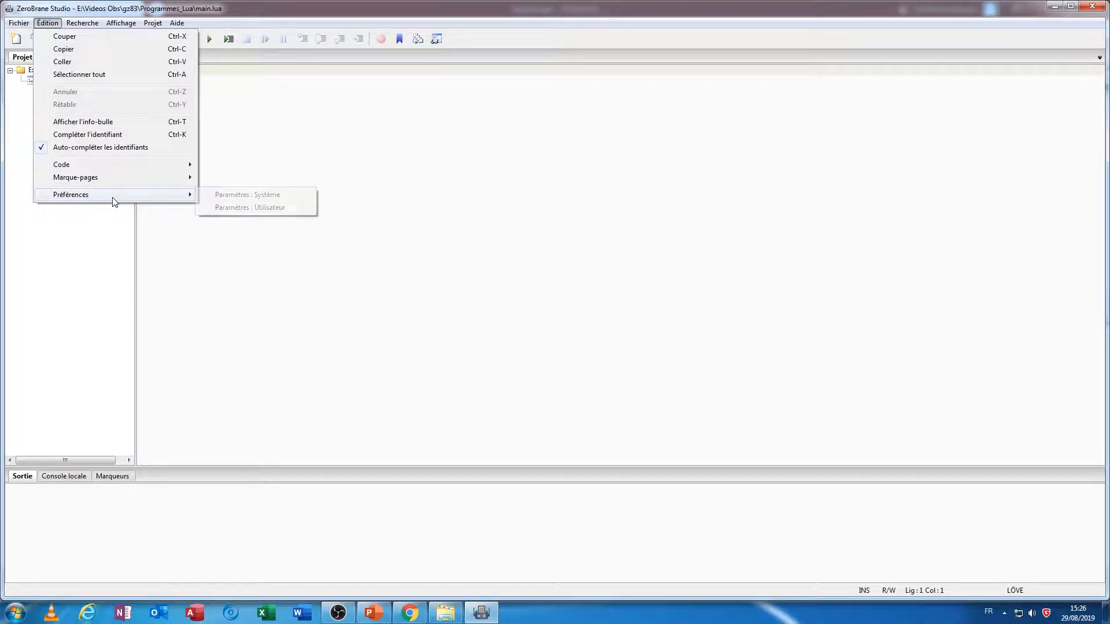
pyautogui.click(283, 206)
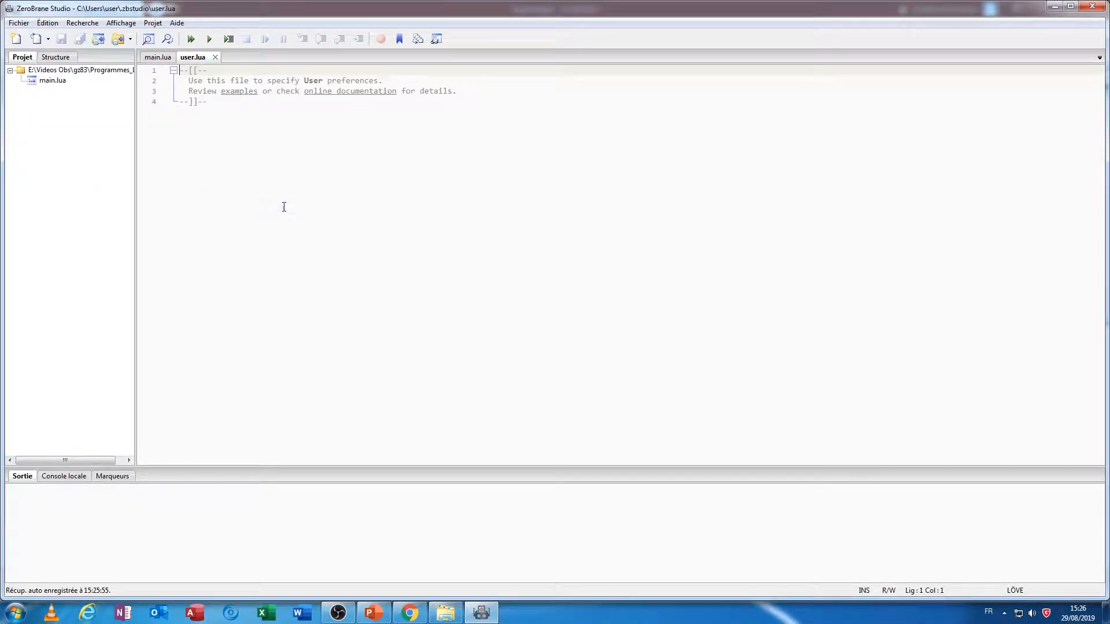
pyautogui.click(223, 99)
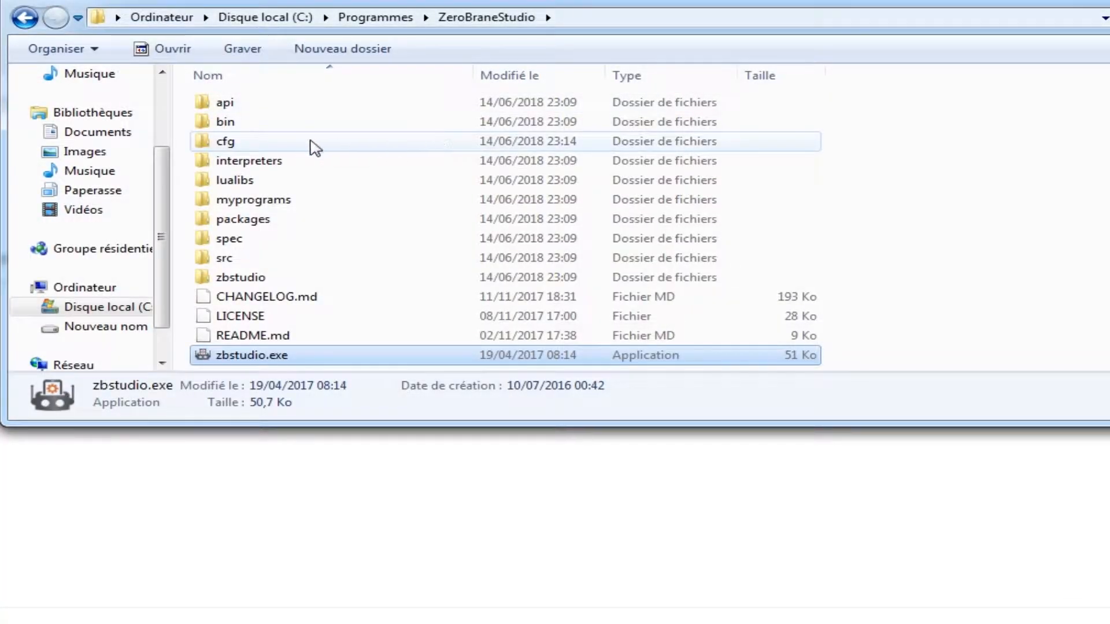
# Step: In Windows Explorer, go back up to the C: drive and open the cfg folder under Programmes\ZeroBraneStudio
pyautogui.click(376, 18)
pyautogui.scroll(5, 335, 137)
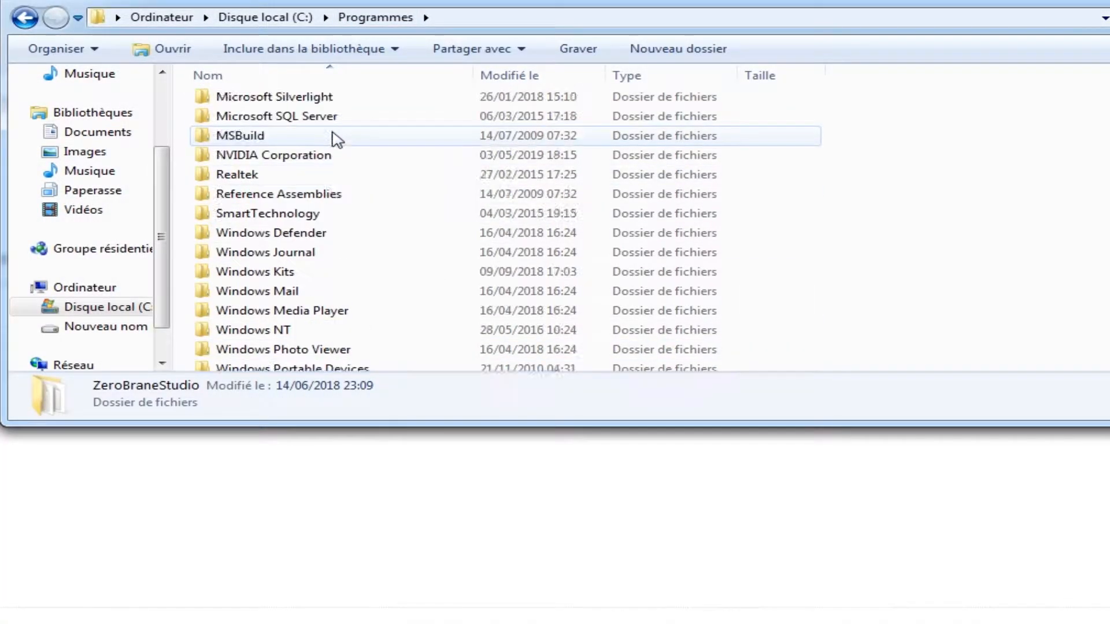
pyautogui.click(271, 18)
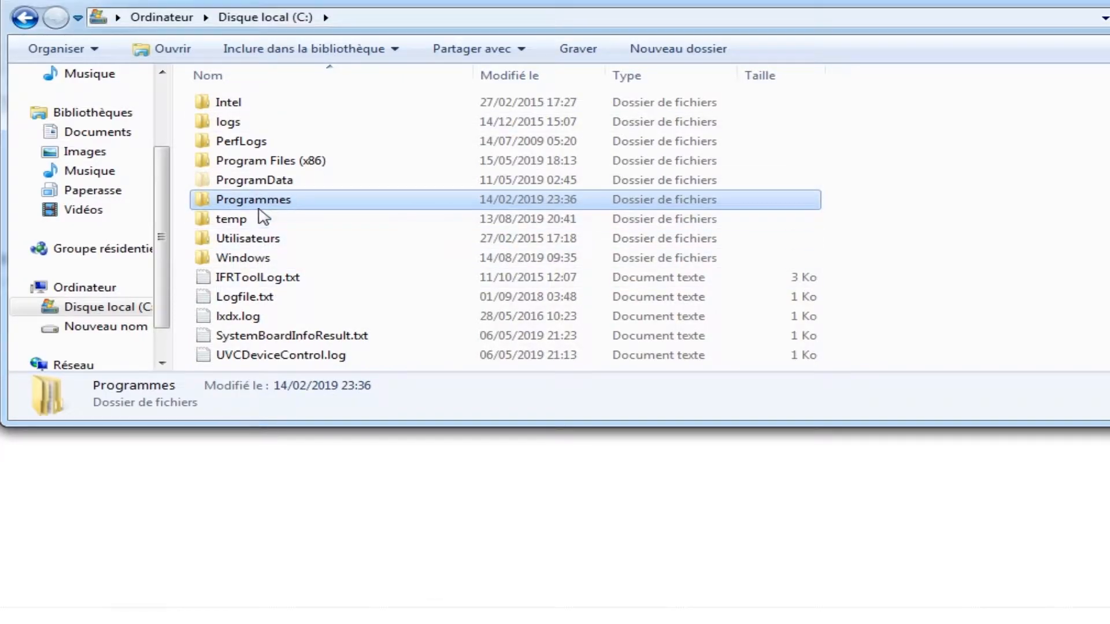
pyautogui.doubleClick(289, 200)
pyautogui.scroll(-6, 285, 289)
pyautogui.doubleClick(285, 368)
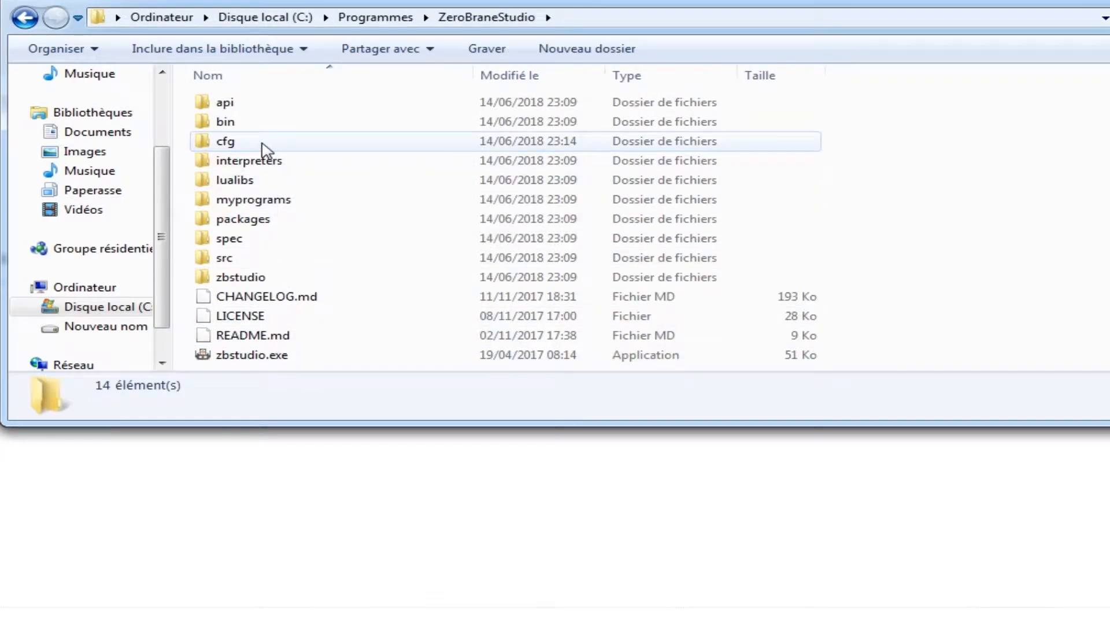
pyautogui.doubleClick(264, 152)
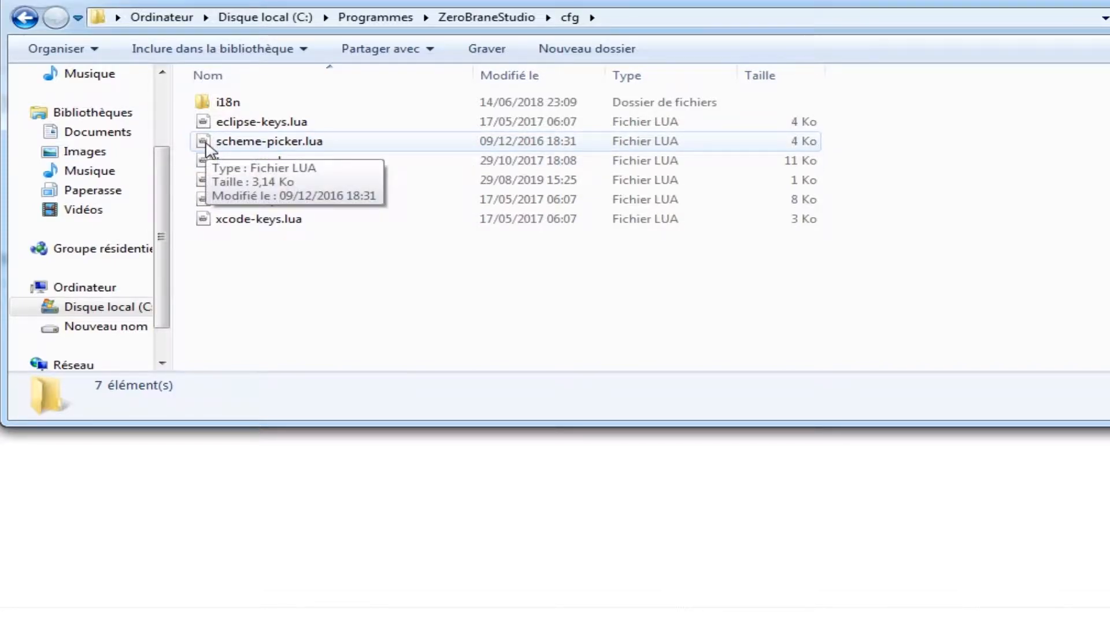
# Step: Bring up the choice of program for opening scheme-picker.lua from the cfg folder
pyautogui.click(207, 145)
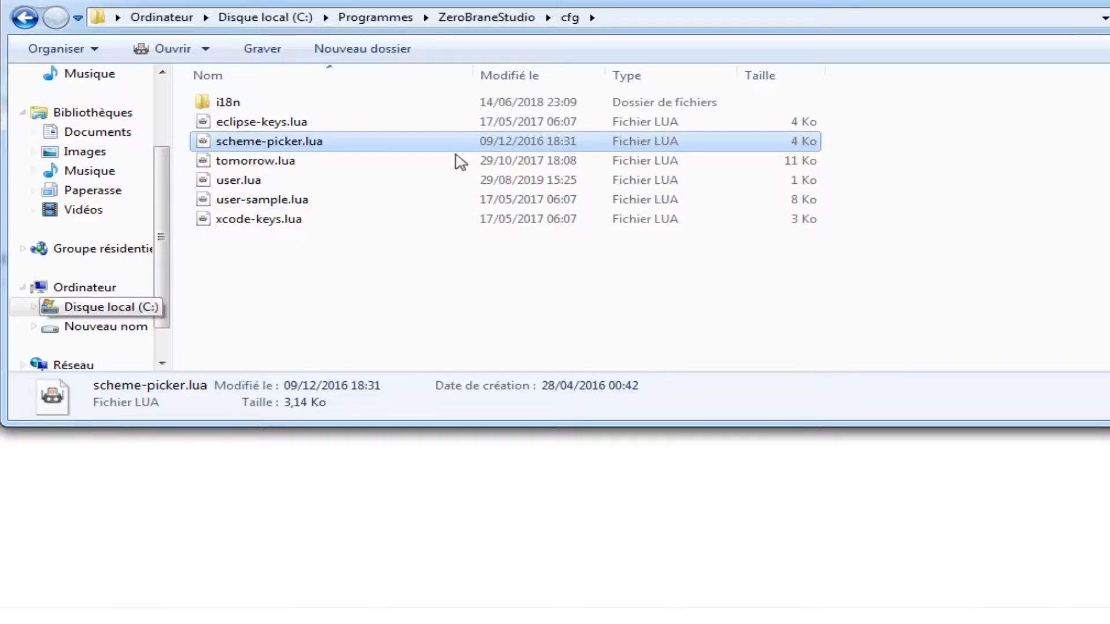
pyautogui.rightClick(282, 148)
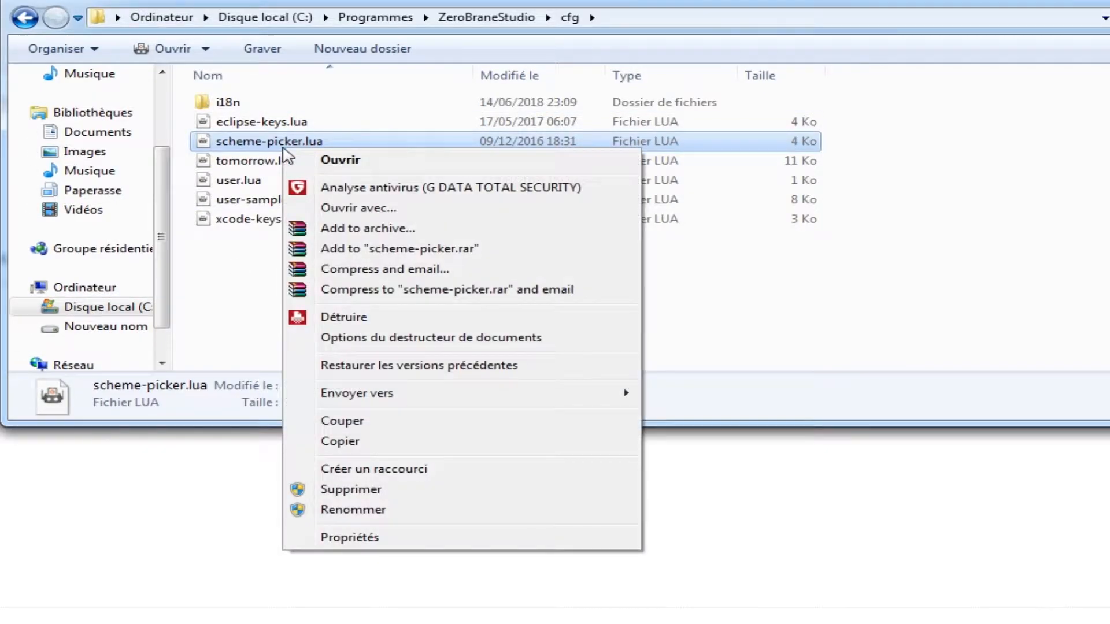
pyautogui.click(393, 207)
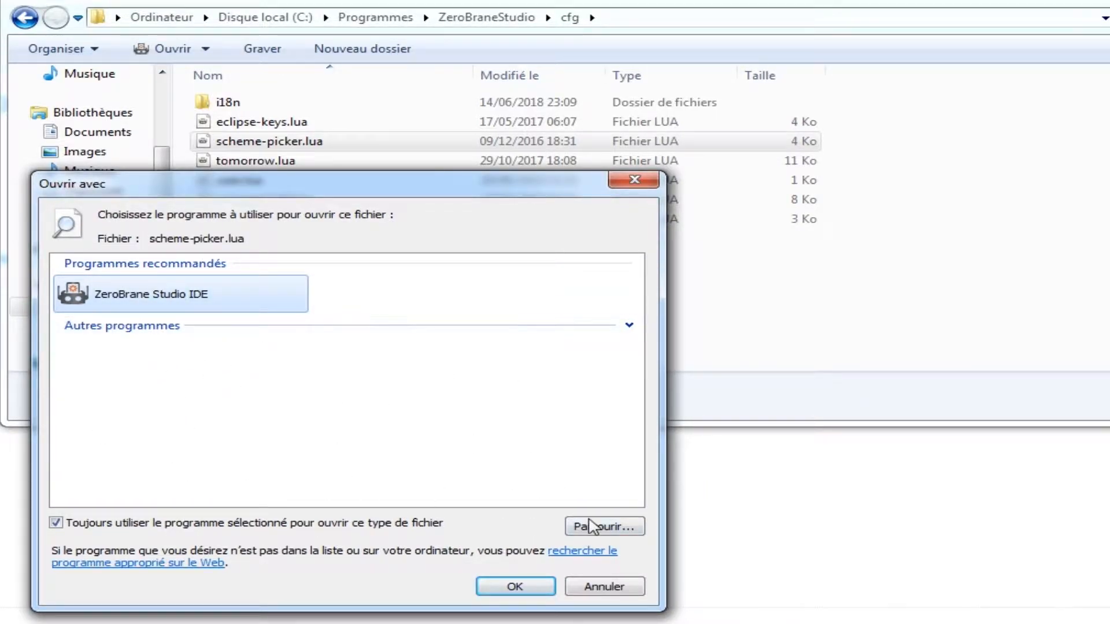
# Step: Browse to the program in Programmes\ZeroBraneStudio and open scheme-picker.lua with ZeroBrane Studio IDE
pyautogui.click(622, 527)
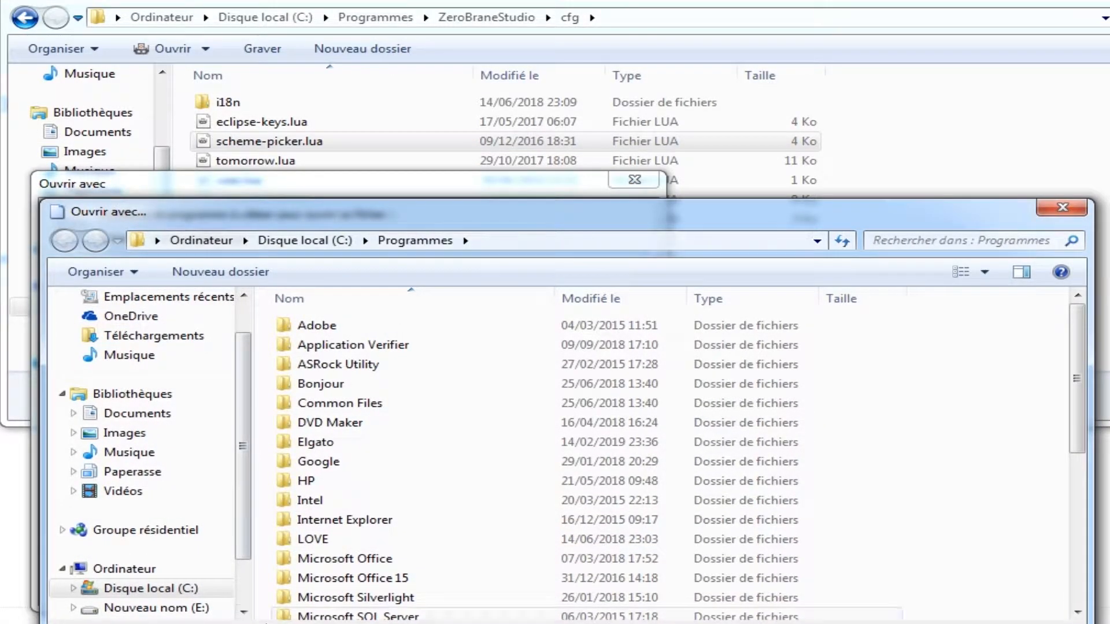
pyautogui.scroll(-1, 247, 488)
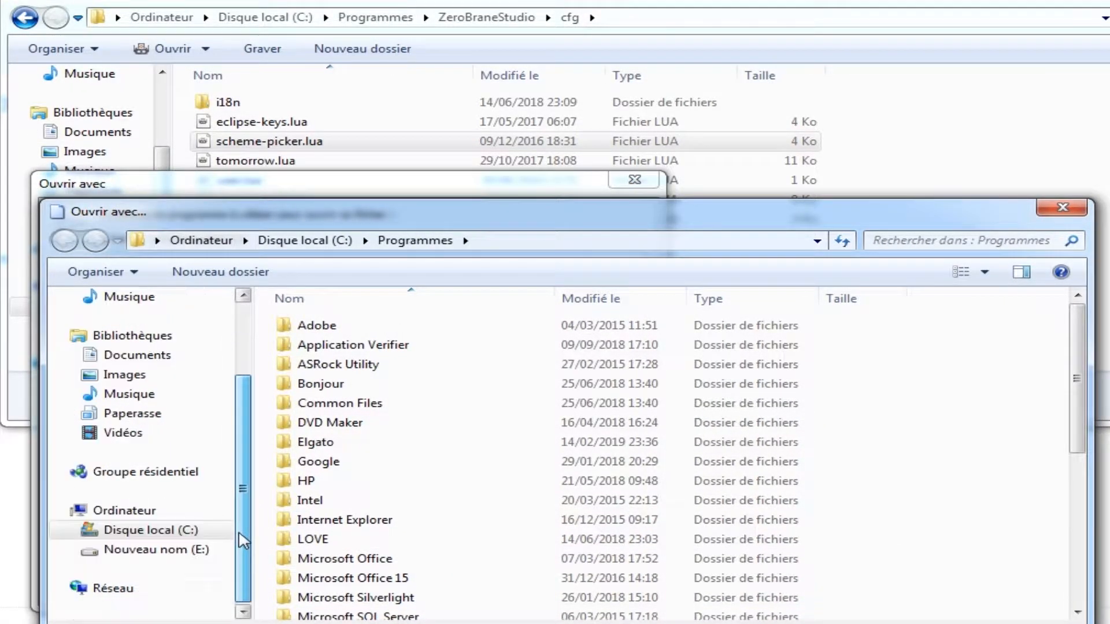
pyautogui.click(184, 532)
pyautogui.doubleClick(375, 434)
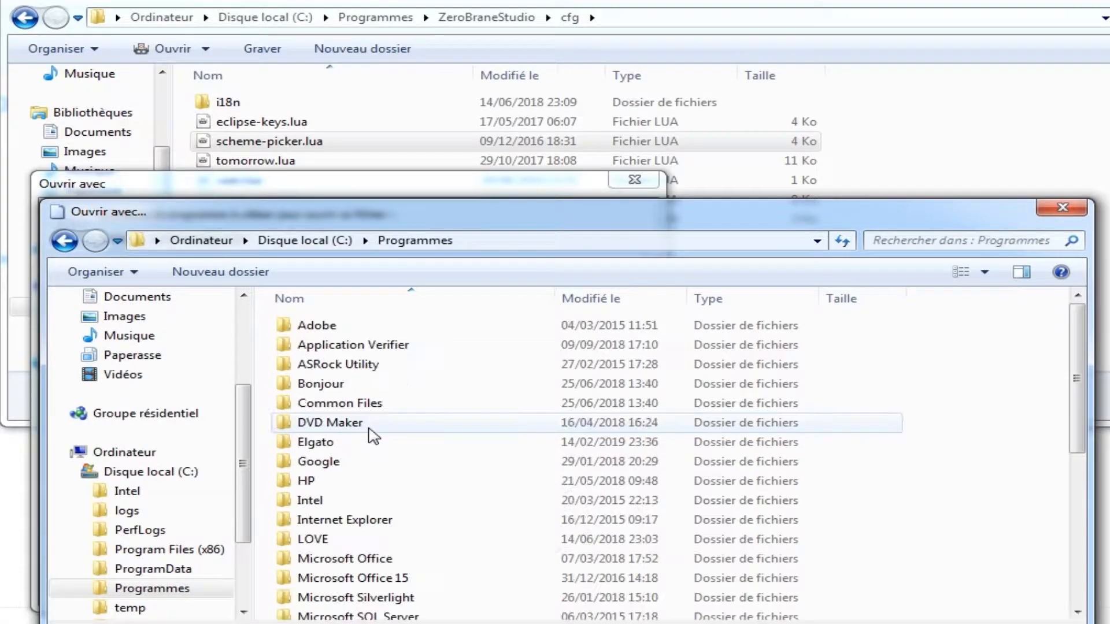
pyautogui.scroll(-5, 374, 438)
pyautogui.click(376, 612)
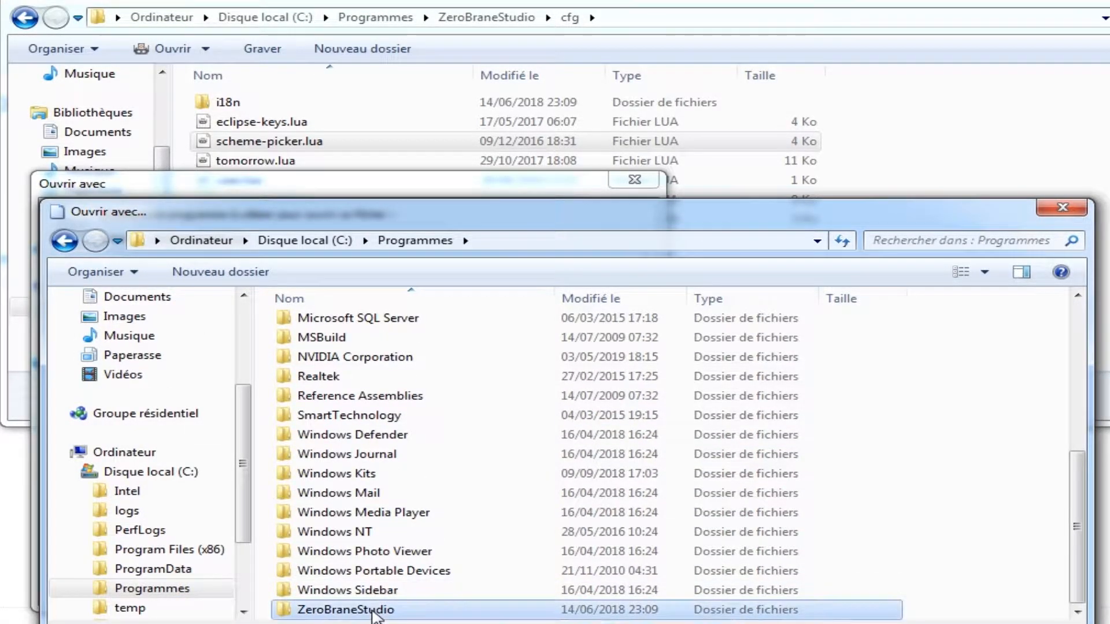
pyautogui.doubleClick(375, 610)
pyautogui.doubleClick(323, 450)
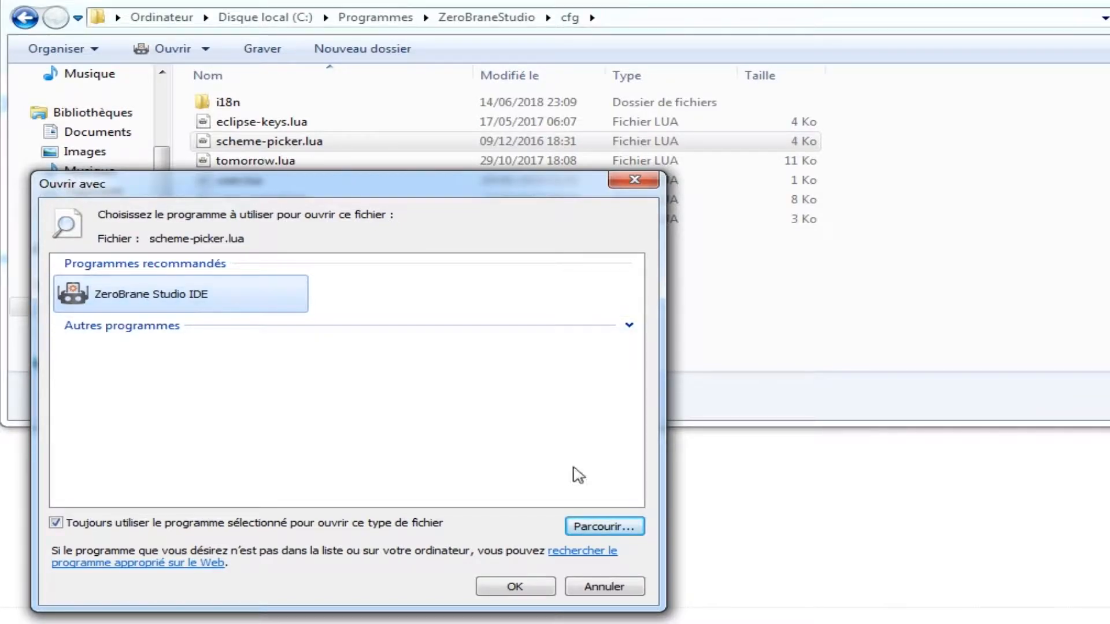
pyautogui.click(517, 586)
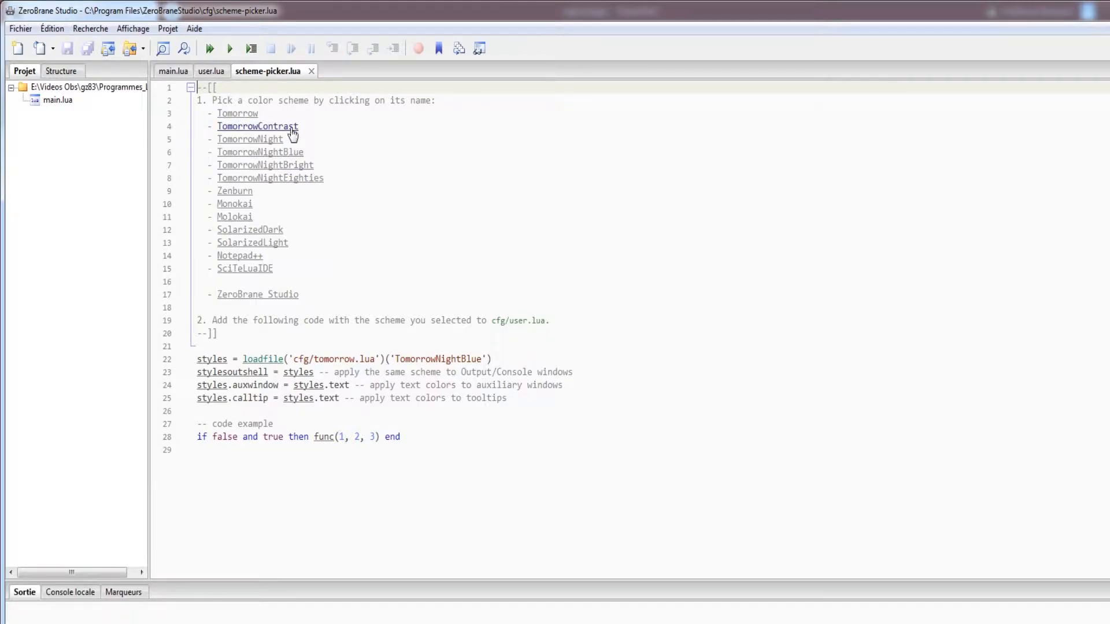
# Step: Preview the listed colour schemes from Tomorrow through SolarizedDark, and return to the ZeroBrane Studio scheme
pyautogui.click(246, 115)
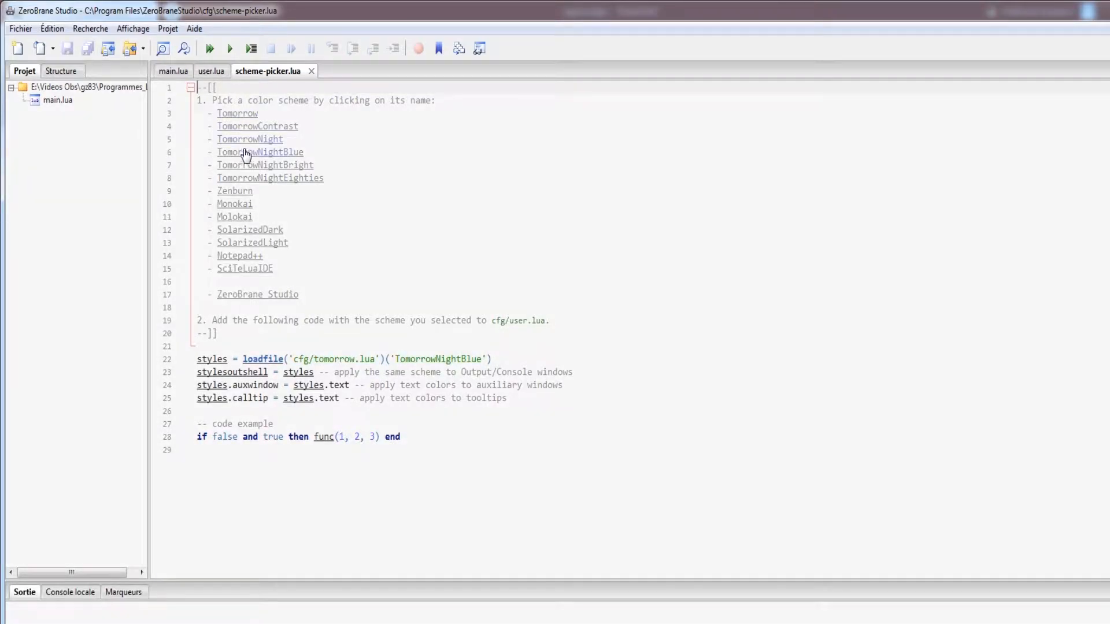
pyautogui.click(246, 140)
pyautogui.click(250, 153)
pyautogui.click(254, 166)
pyautogui.click(257, 178)
pyautogui.click(241, 192)
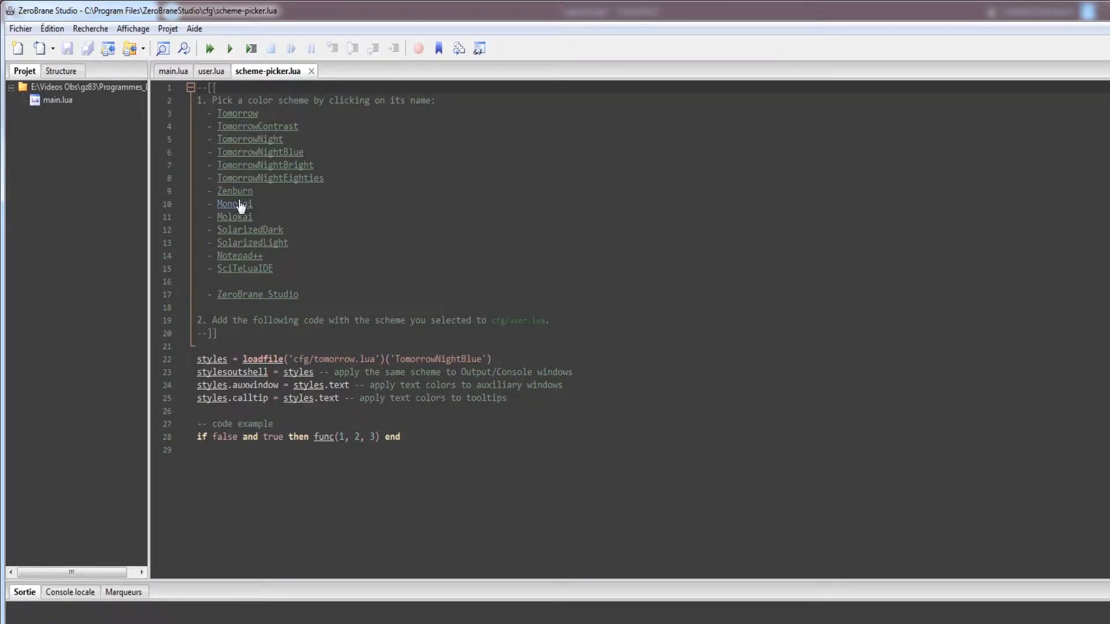
pyautogui.click(242, 204)
pyautogui.click(242, 218)
pyautogui.click(243, 231)
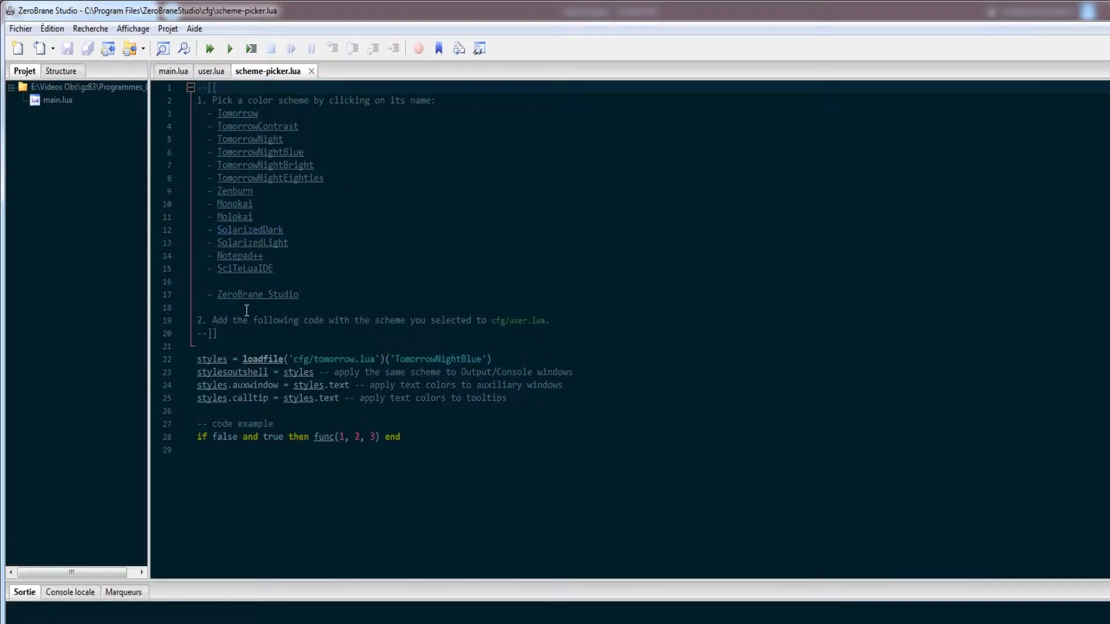
pyautogui.click(249, 297)
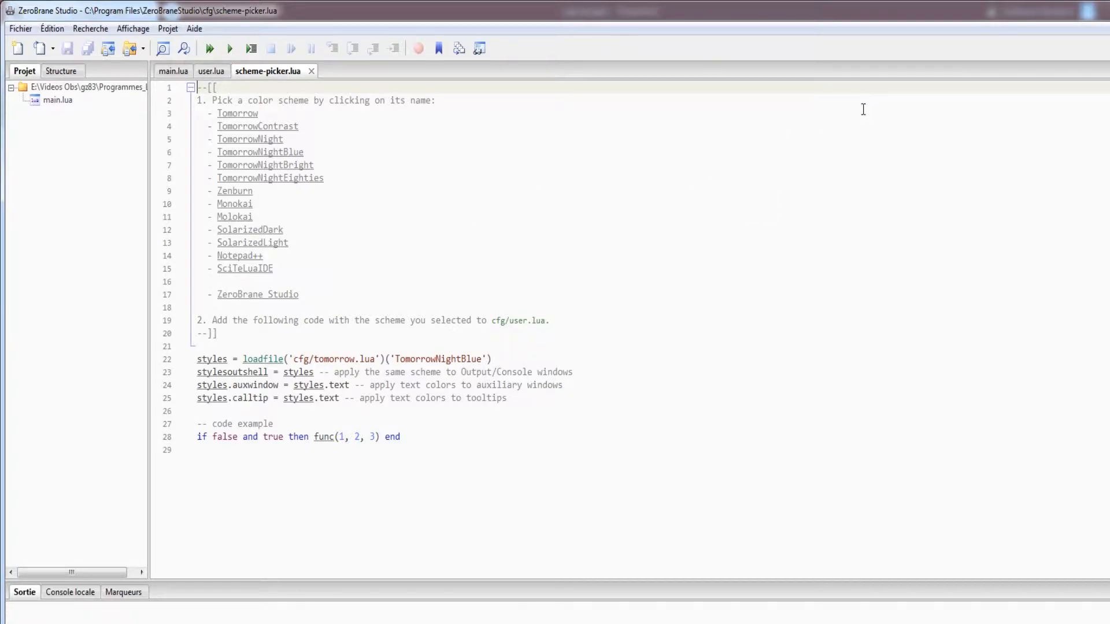
# Step: Preview Molokai, the TomorrowNight variants, Zenburn, SolarizedDark and Notepad++ as further colour schemes
pyautogui.click(242, 223)
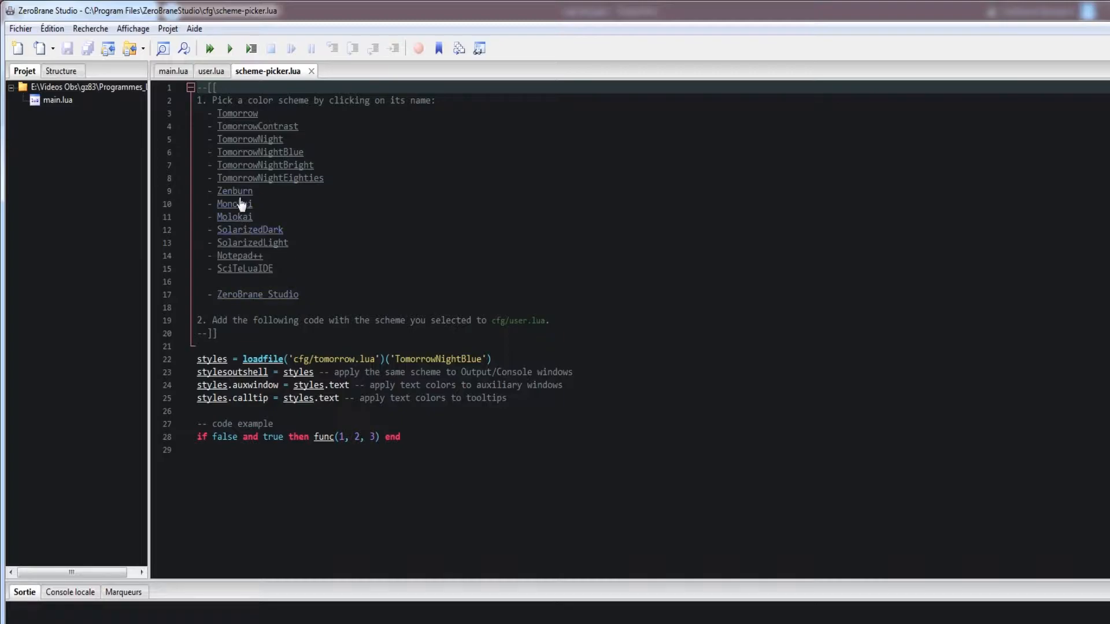
pyautogui.click(257, 168)
pyautogui.click(263, 185)
pyautogui.click(254, 152)
pyautogui.click(249, 140)
pyautogui.click(251, 253)
pyautogui.click(244, 192)
pyautogui.click(248, 229)
pyautogui.click(257, 261)
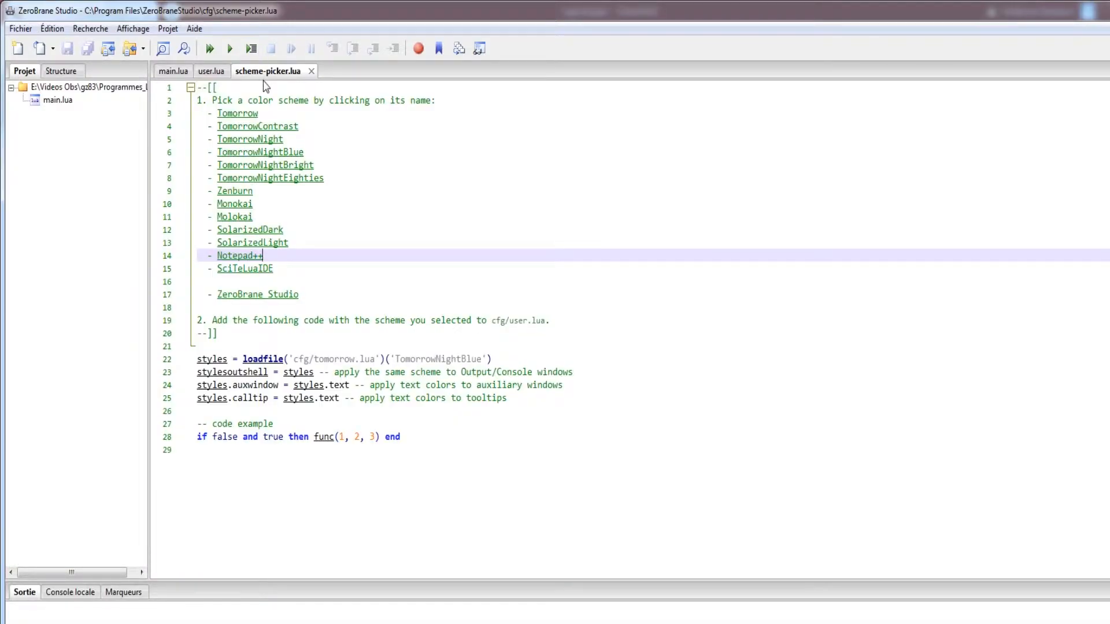
# Step: Apply the Molokai scheme and replace the scheme name in the loadfile line of scheme-picker.lua with 'Molokai'
pyautogui.click(244, 224)
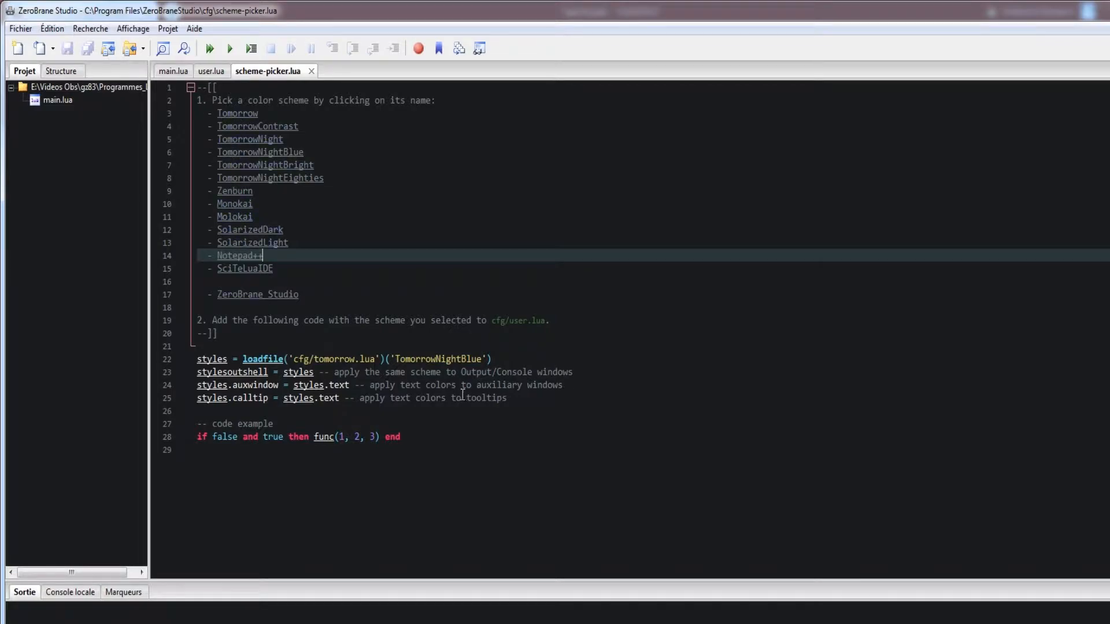
pyautogui.moveTo(397, 359); pyautogui.dragTo(482, 357)
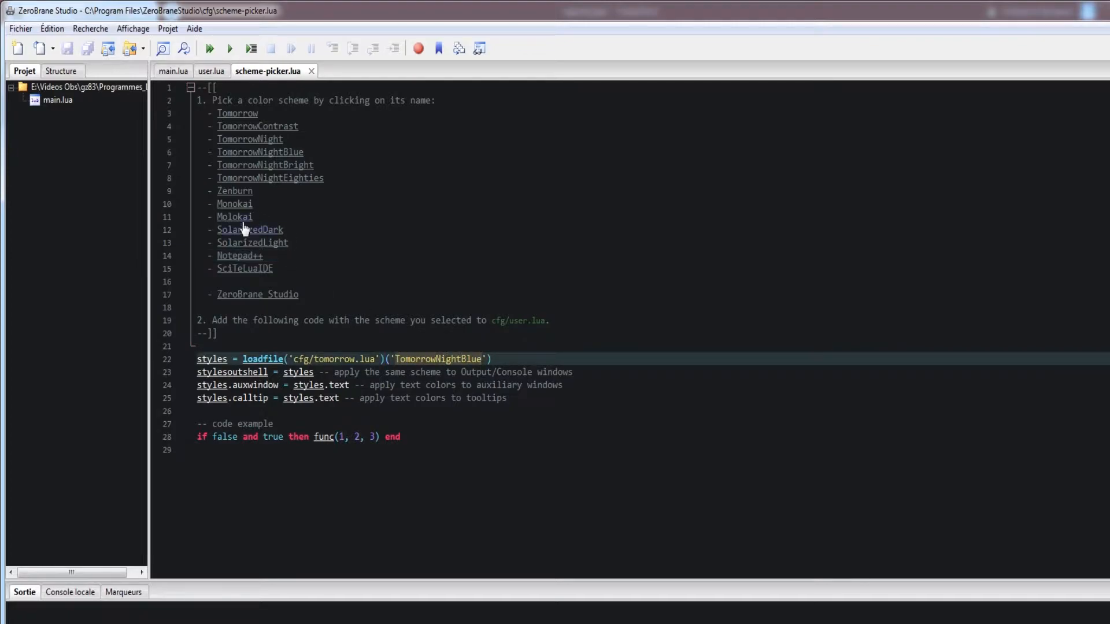
pyautogui.write('Mo')
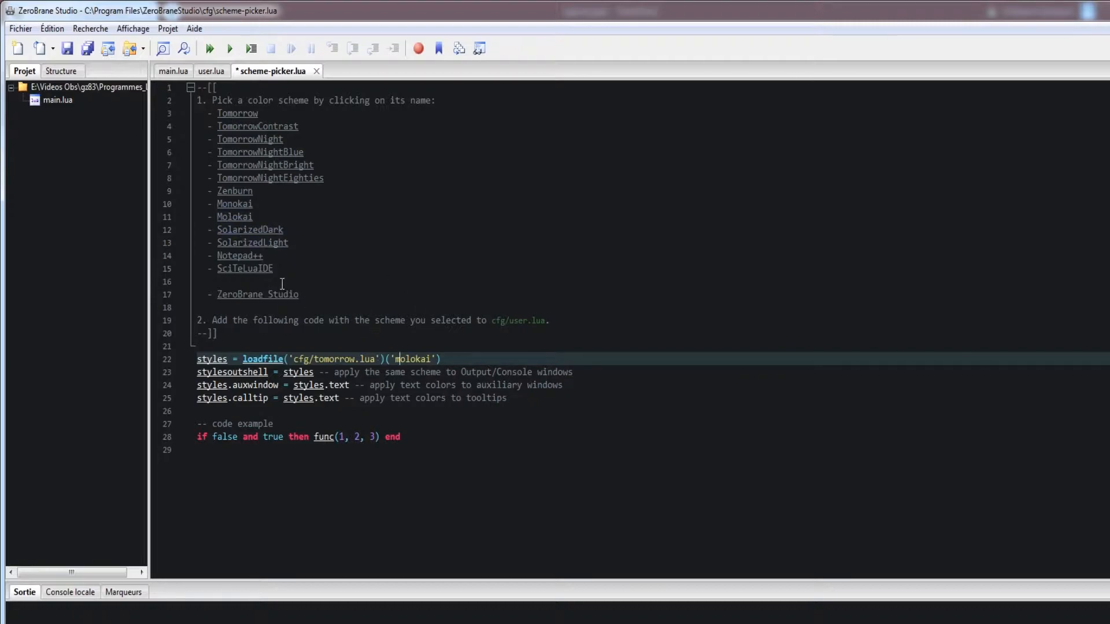
pyautogui.press('BackSpace')
pyautogui.write('M')
# Step: Copy the four styles lines, 22 to 25, from scheme-picker.lua
pyautogui.moveTo(199, 359); pyautogui.dragTo(537, 402)
pyautogui.rightClick(352, 386)
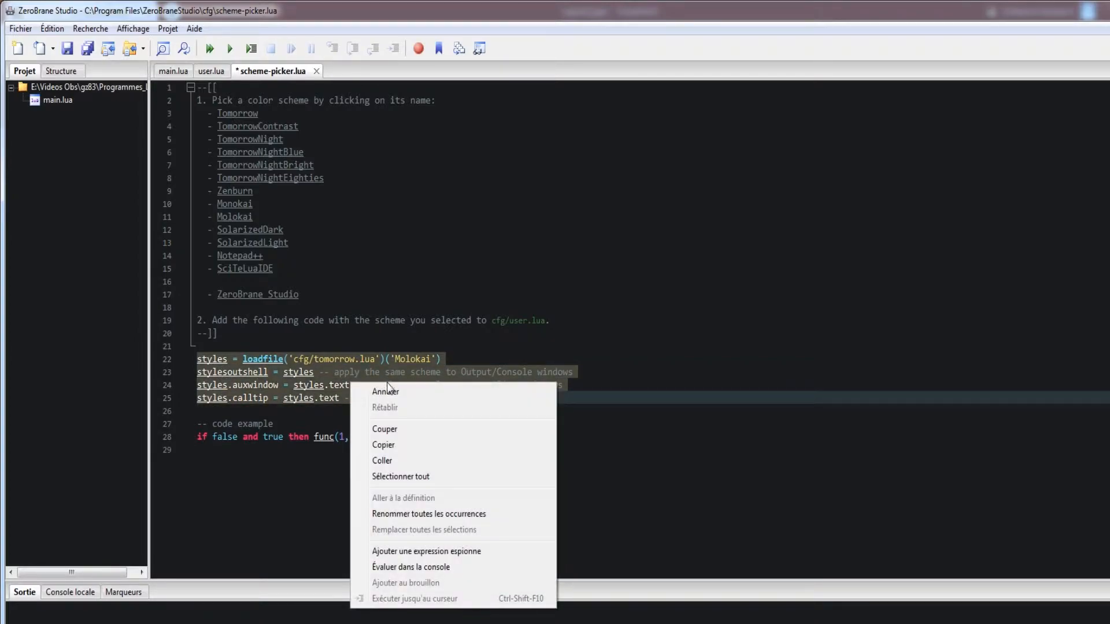
pyautogui.click(376, 449)
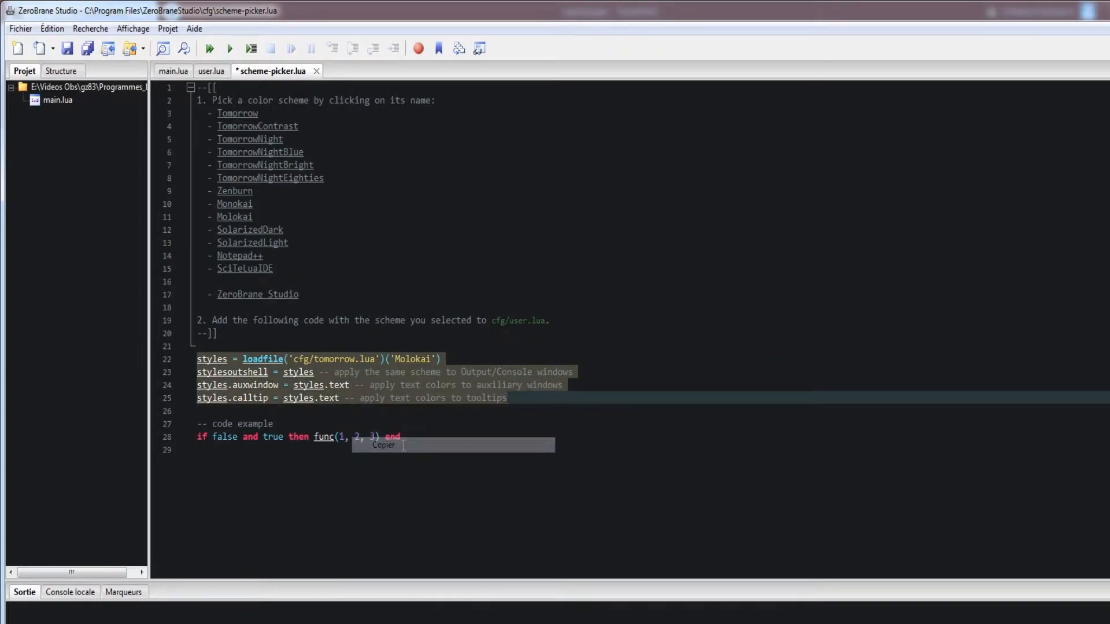
# Step: Review the user preferences file and the system preferences file, closing the system one after checking it
pyautogui.click(217, 74)
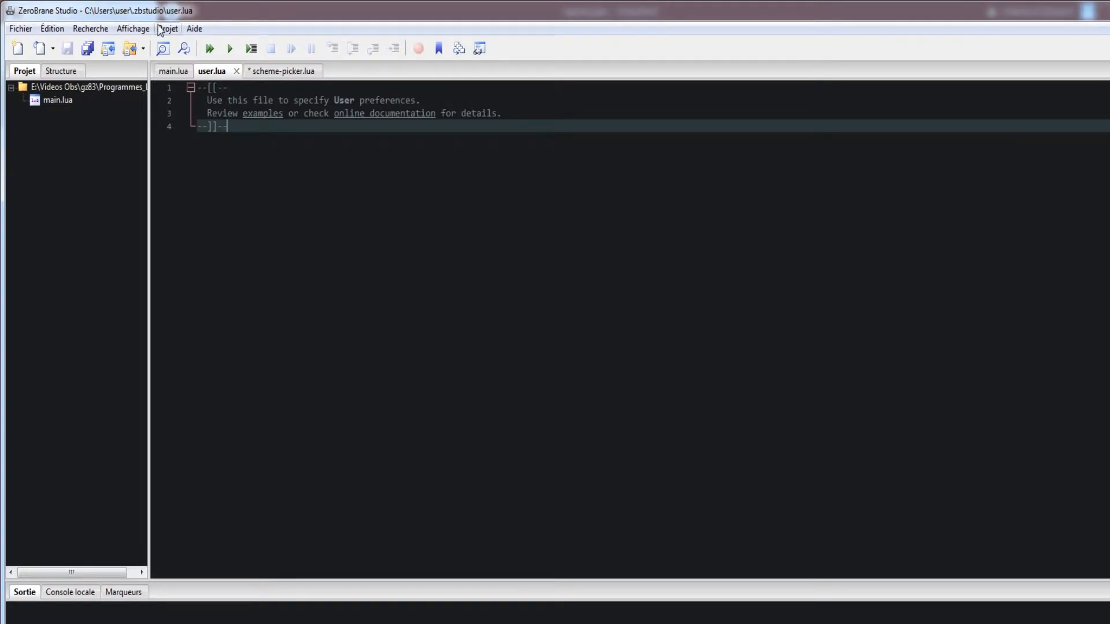
pyautogui.click(52, 29)
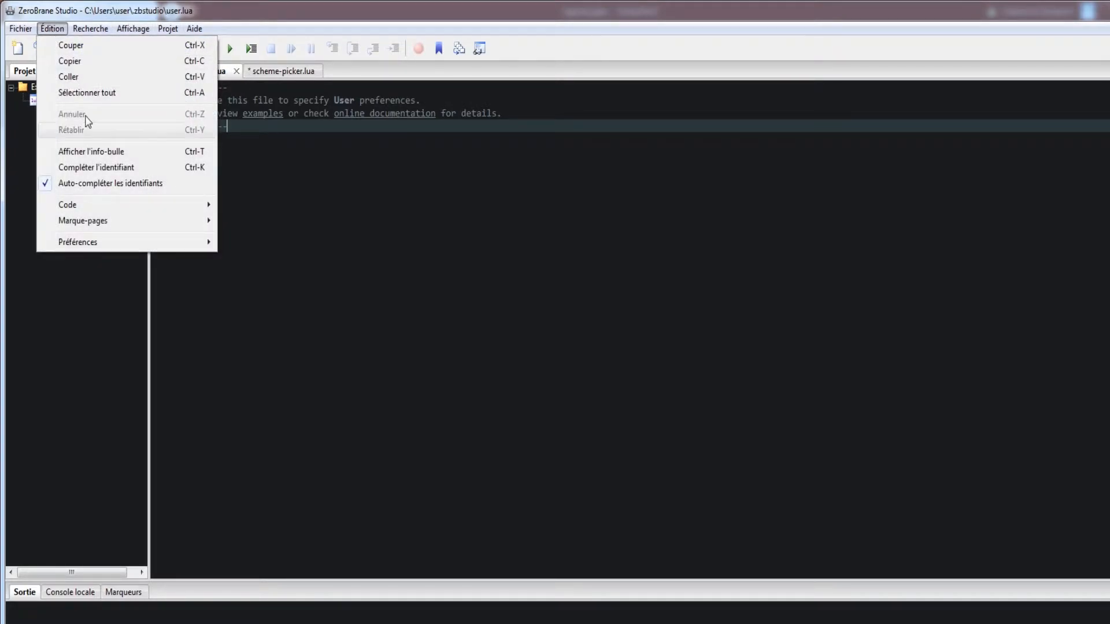
pyautogui.moveTo(126, 240)
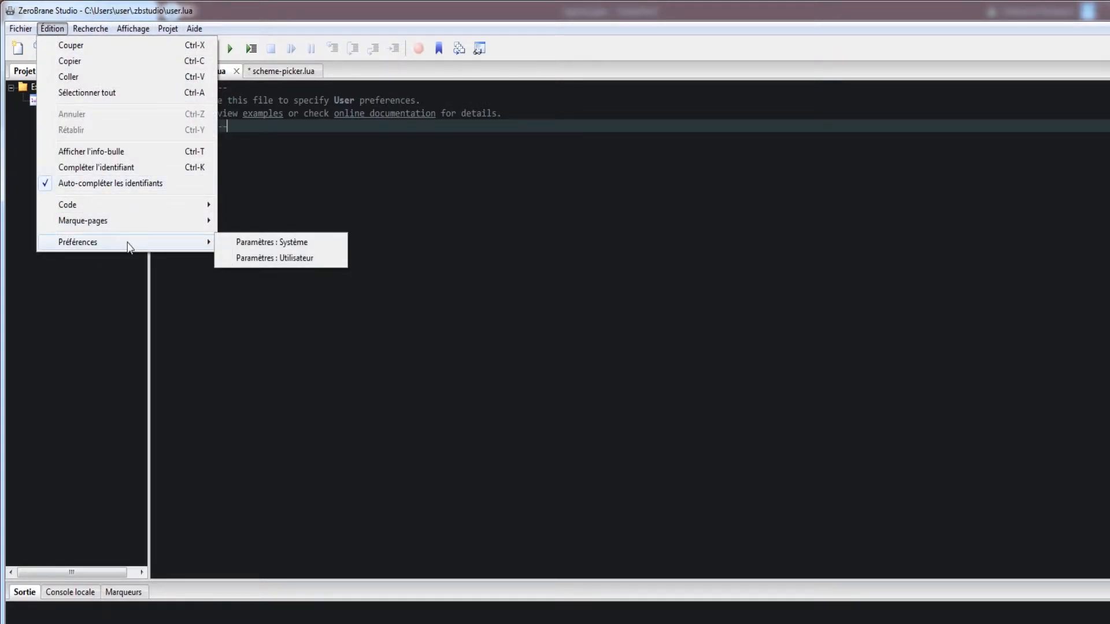
pyautogui.click(308, 259)
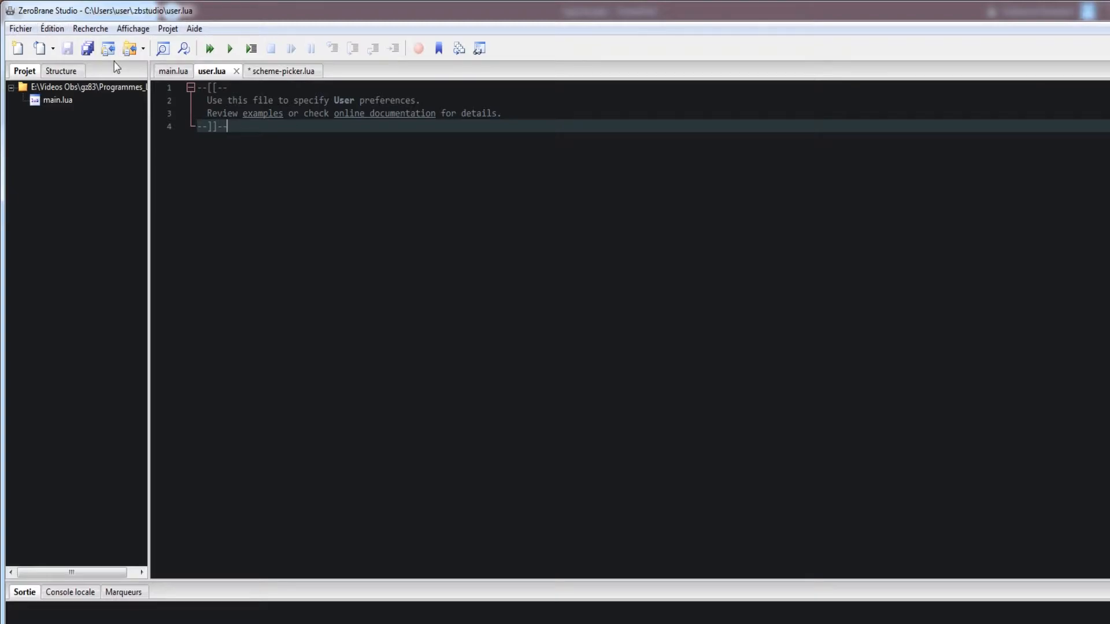
pyautogui.click(52, 28)
pyautogui.moveTo(98, 242)
pyautogui.click(277, 242)
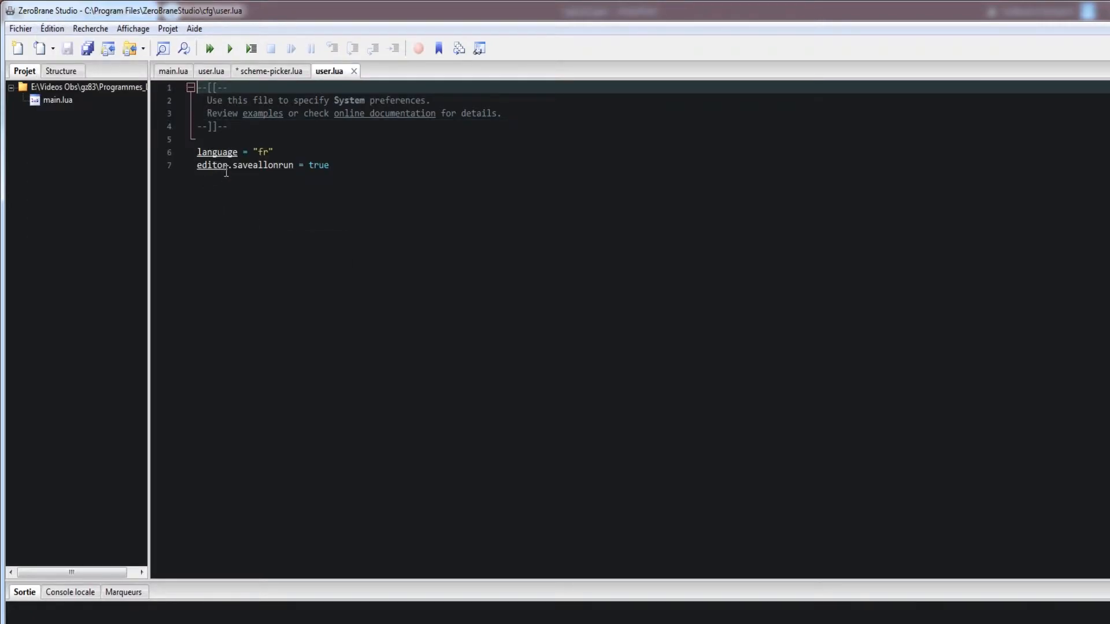
pyautogui.click(354, 71)
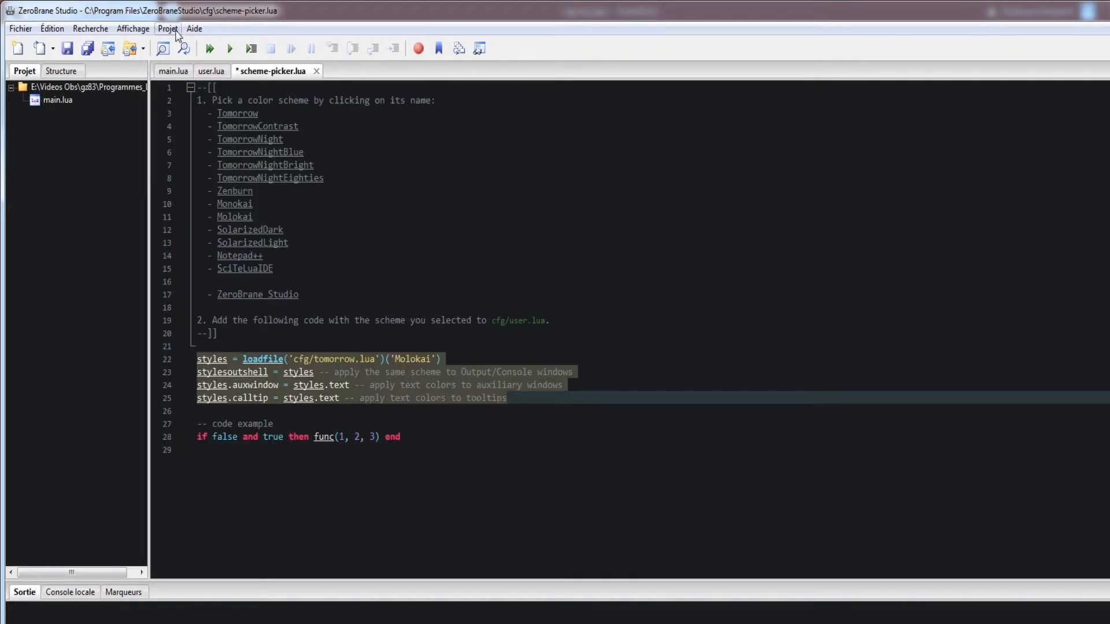
# Step: Paste the copied Molokai styles lines below the comment block of the user-level user.lua and save the file
pyautogui.click(211, 71)
pyautogui.press('Return')
pyautogui.press('Return')
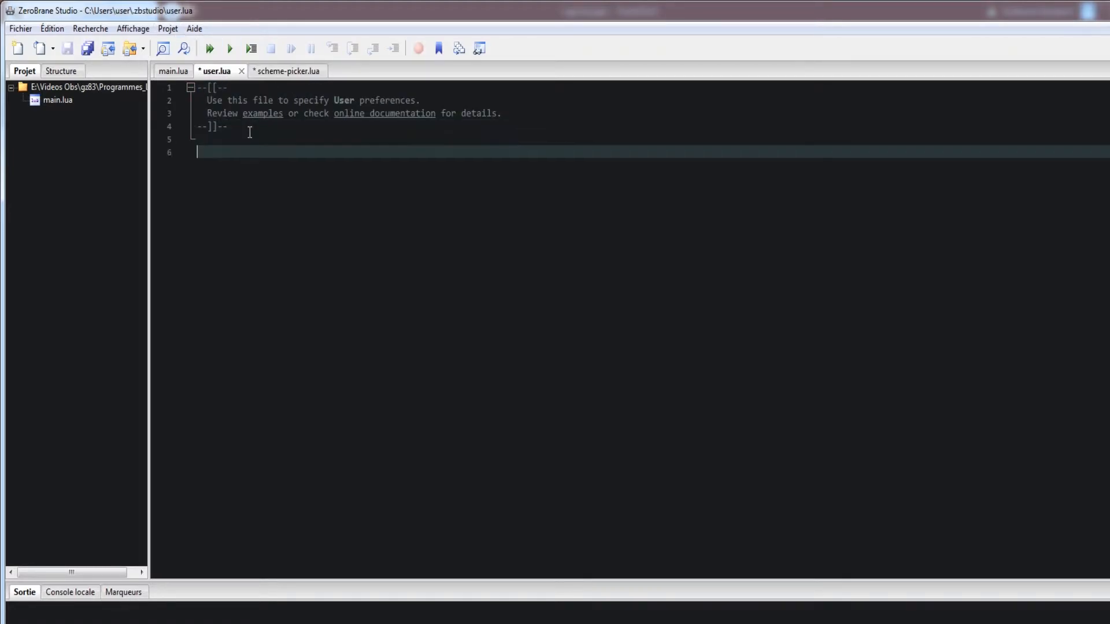
pyautogui.rightClick(278, 167)
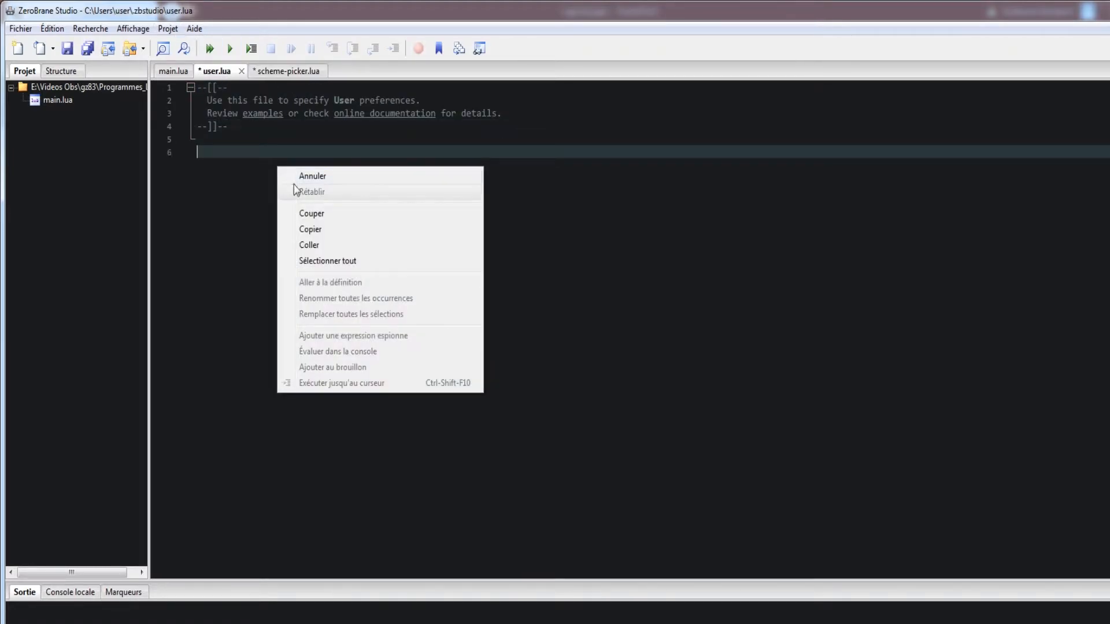
pyautogui.click(312, 245)
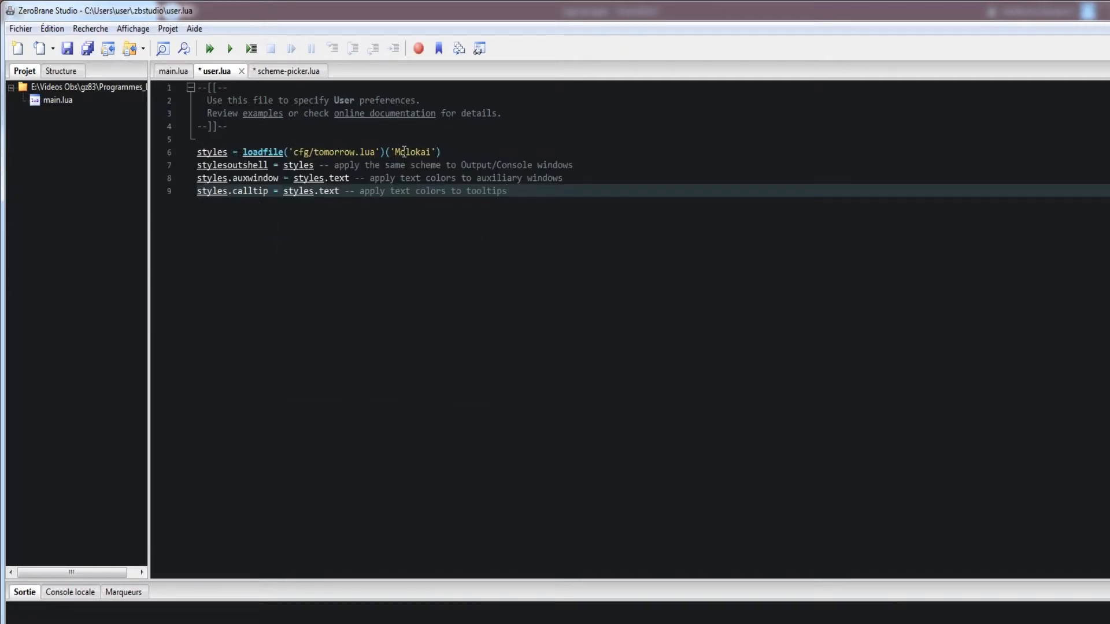
pyautogui.click(68, 50)
# Step: Close scheme-picker.lua without saving its changes
pyautogui.click(268, 73)
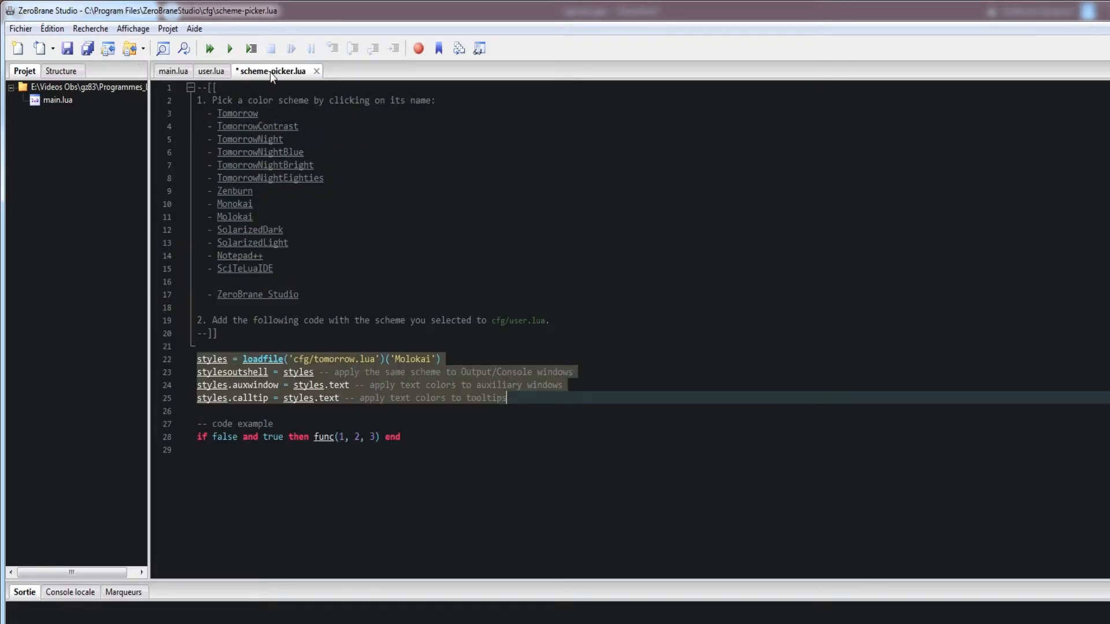
pyautogui.click(407, 368)
pyautogui.doubleClick(412, 359)
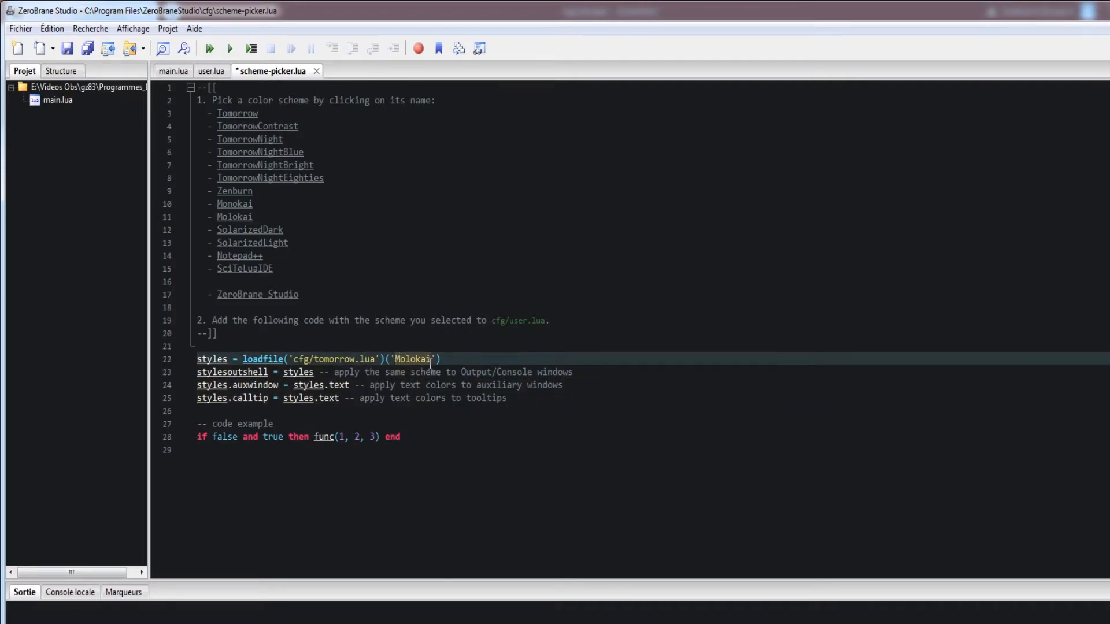
pyautogui.click(317, 72)
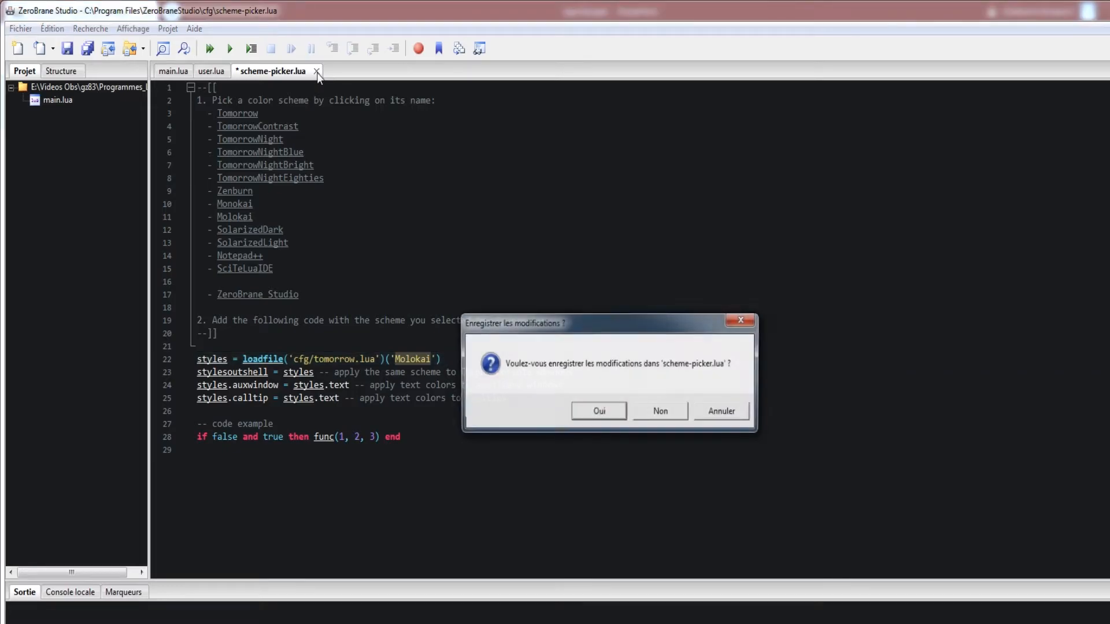
pyautogui.click(661, 413)
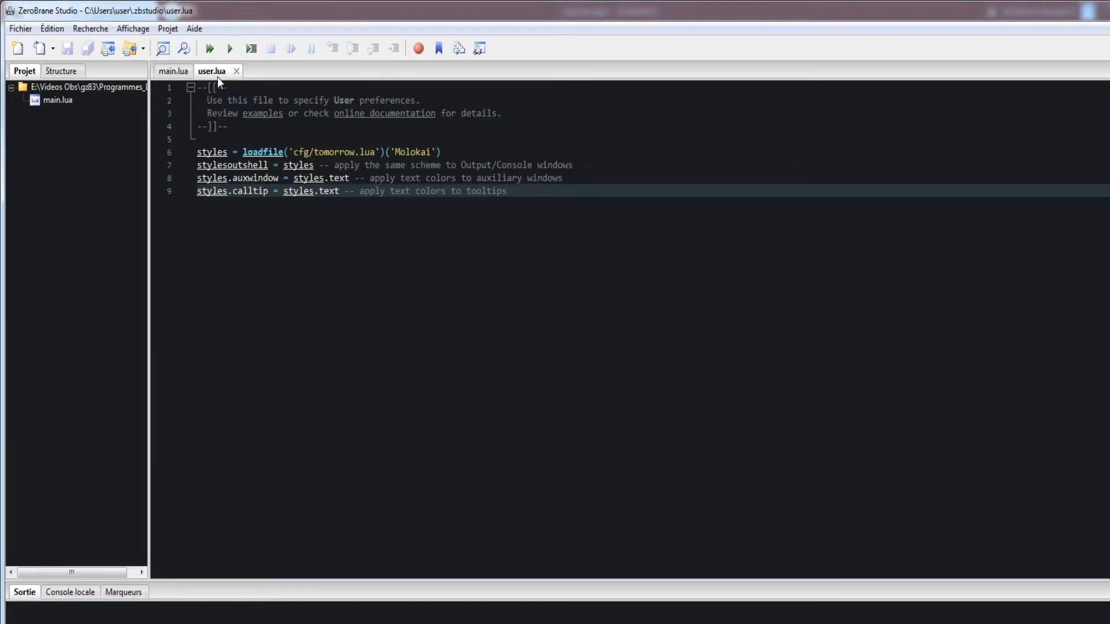
pyautogui.moveTo(518, 198); pyautogui.dragTo(207, 151)
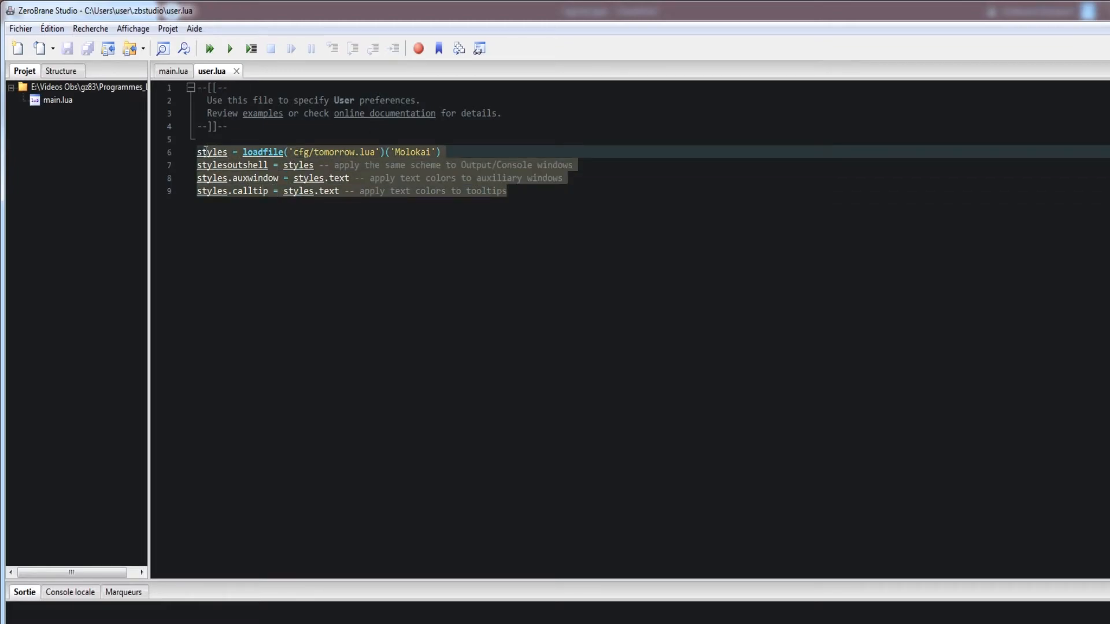
pyautogui.click(366, 247)
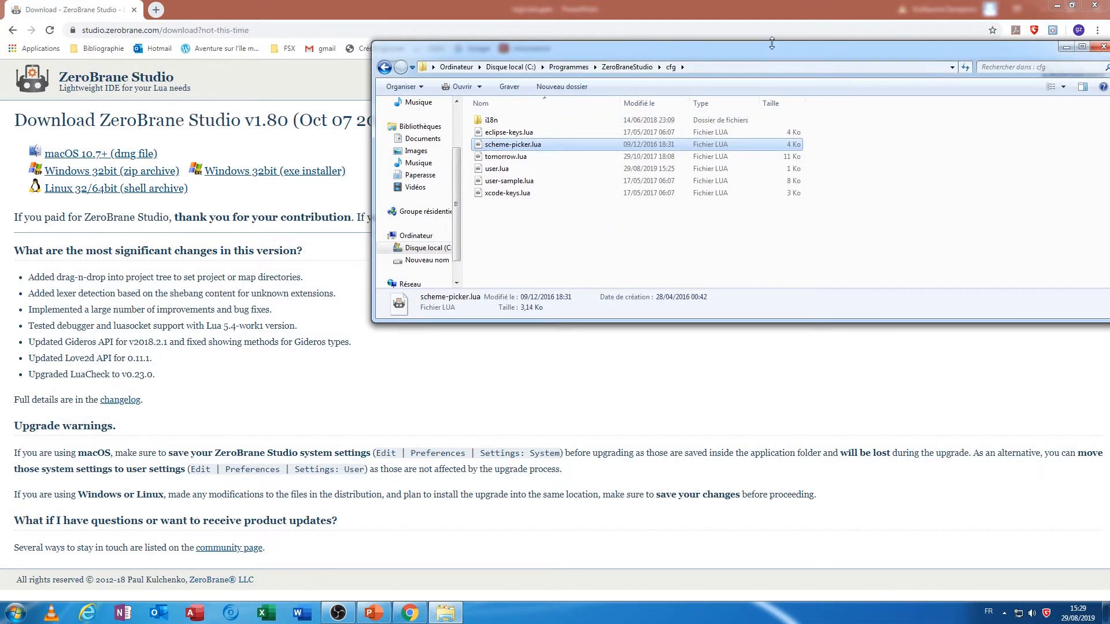
# Step: Launch ZeroBrane Studio Lua IDE through a Windows search for "zero" and close the user.lua file
pyautogui.click(15, 612)
pyautogui.write('zero')
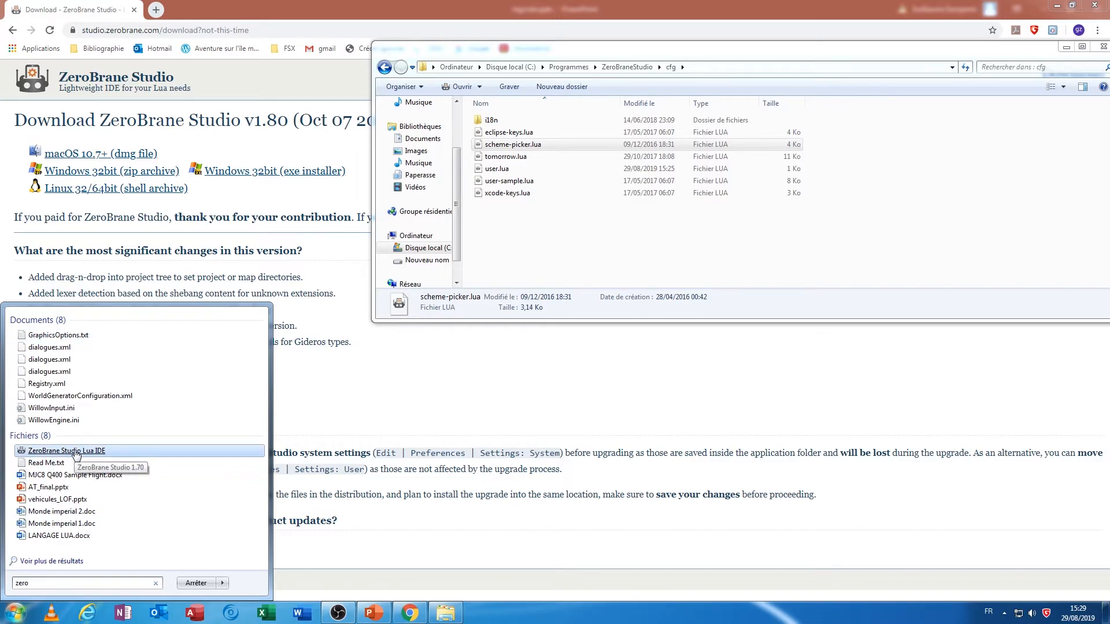
pyautogui.click(76, 453)
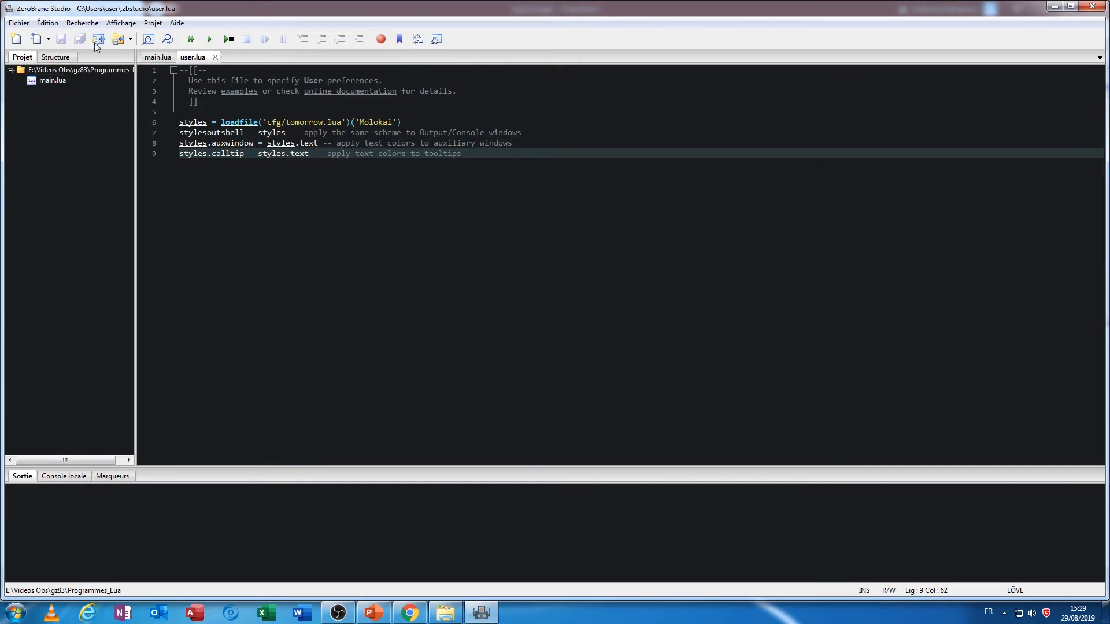
pyautogui.click(215, 57)
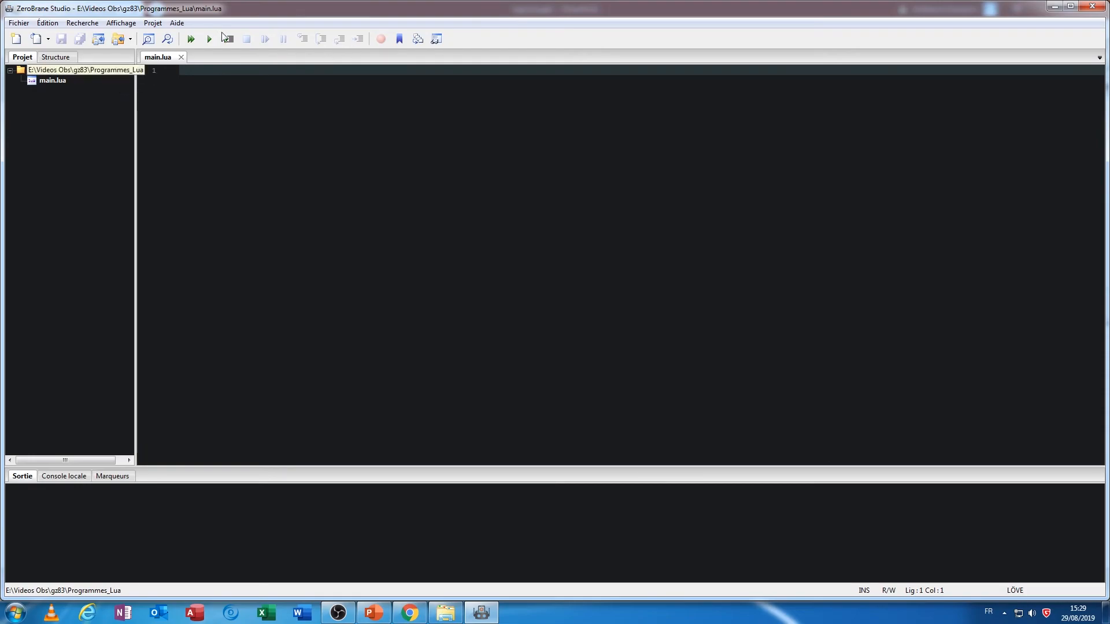